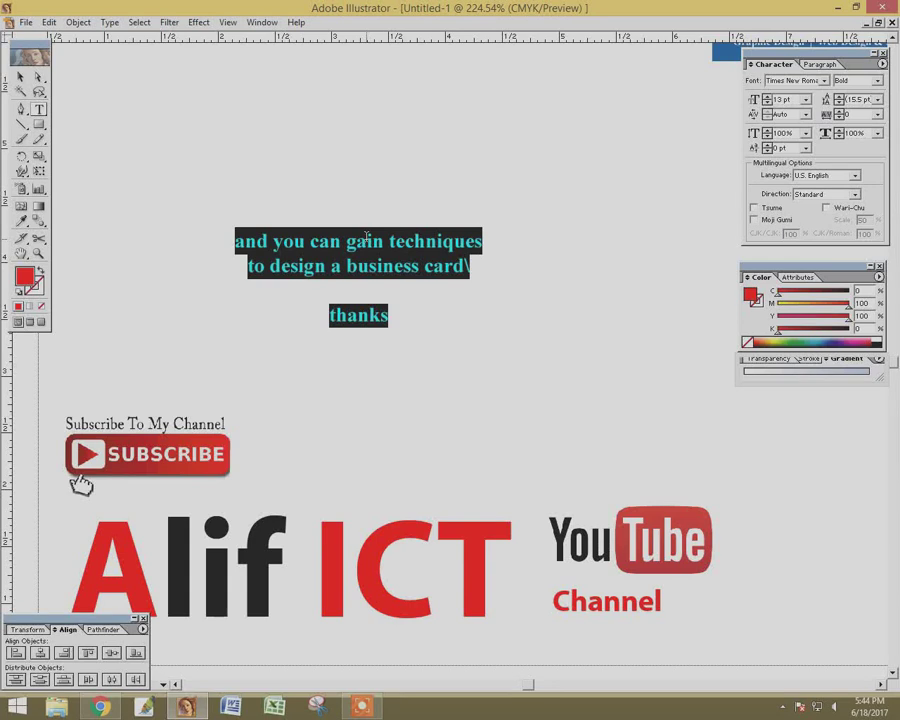
- Replace the old caption text with 'students you can search business card design from here'
{"action": "key", "text": "BackSpace"}
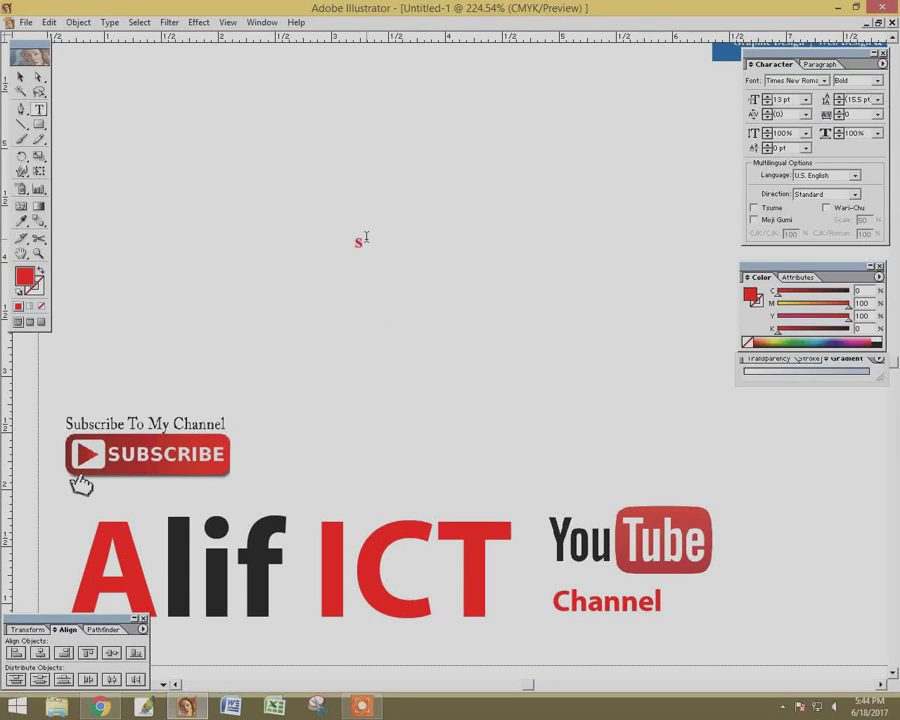
{"action": "type", "text": "o students"}
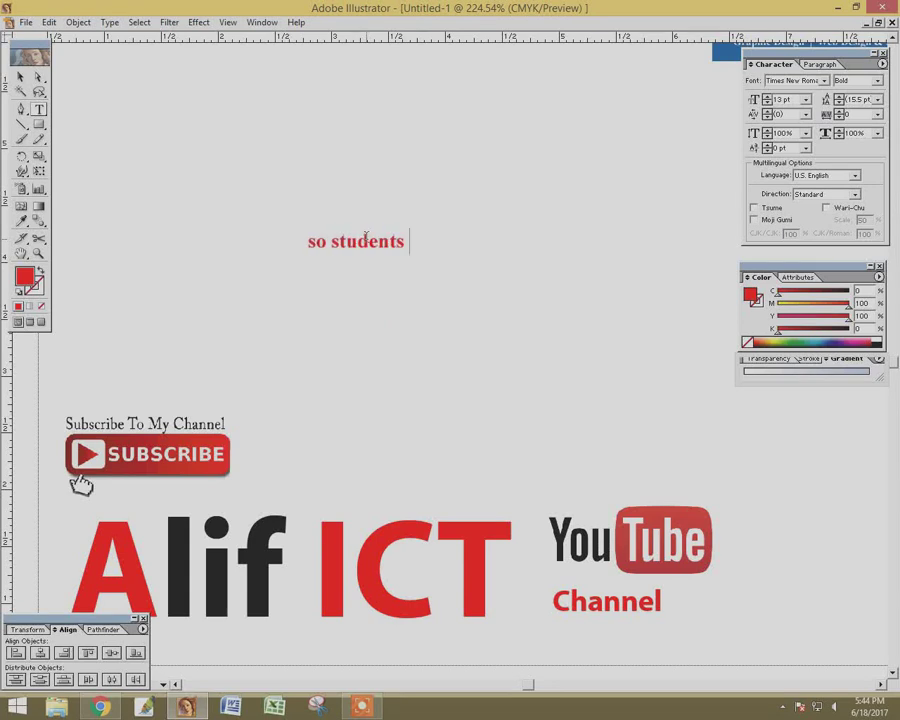
{"action": "type", "text": " you can searc"}
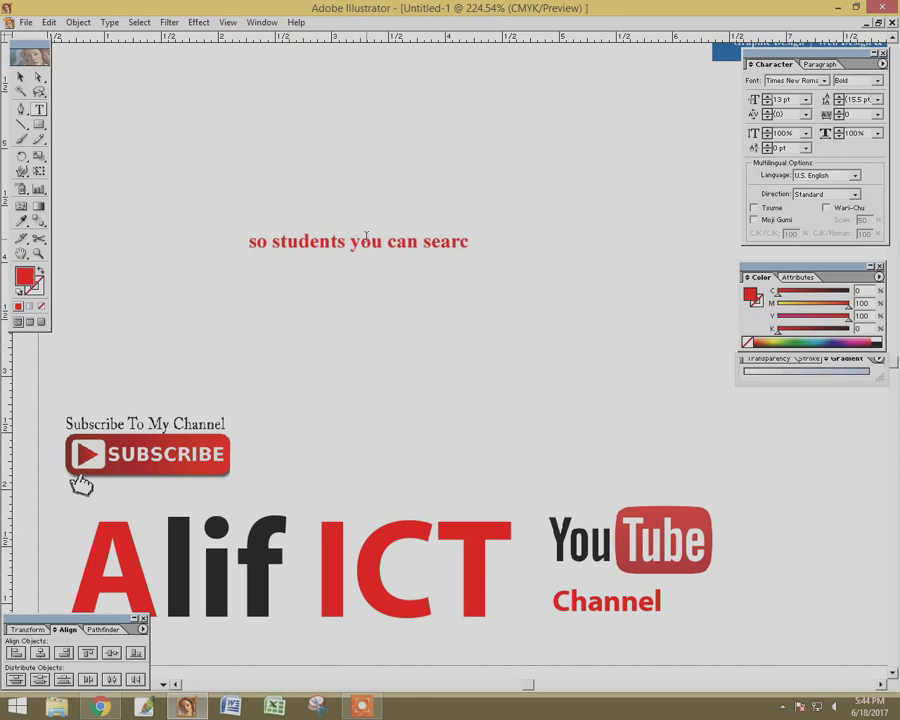
{"action": "type", "text": "h busine"}
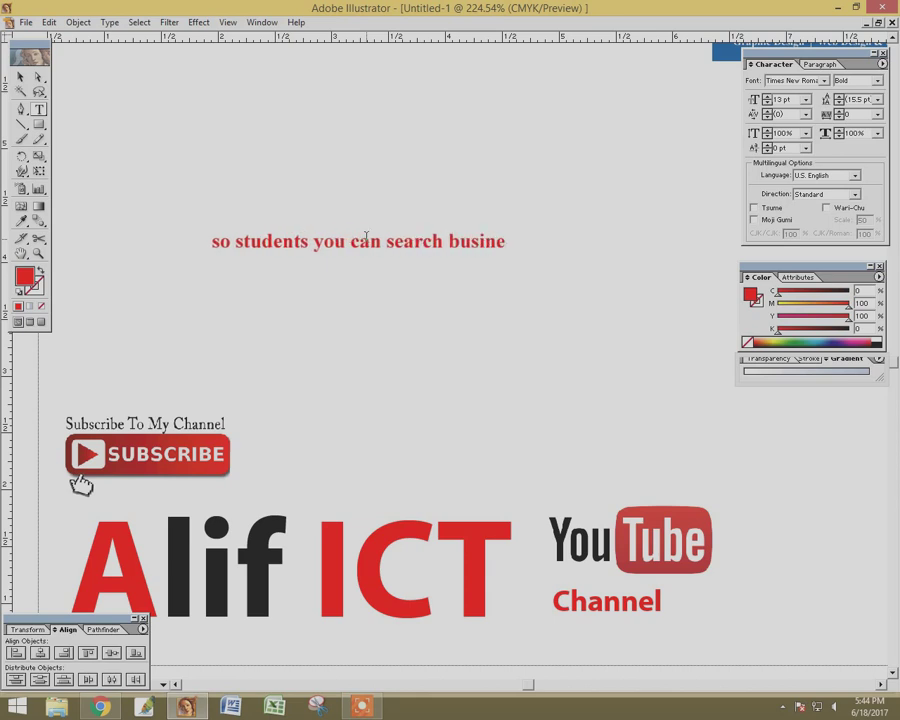
{"action": "type", "text": "ss card desig"}
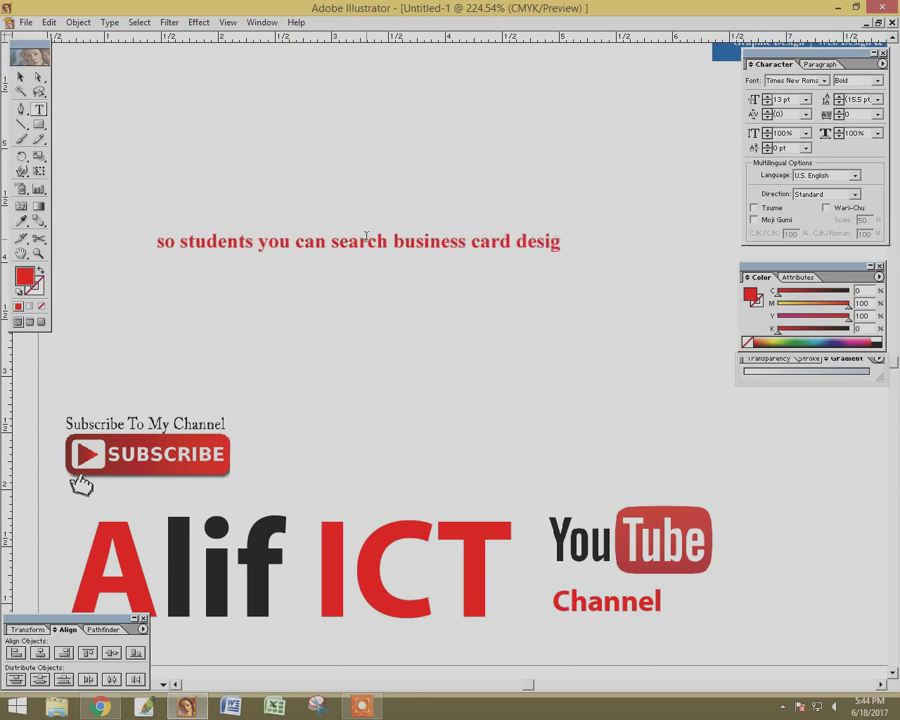
{"action": "type", "text": "n fr"}
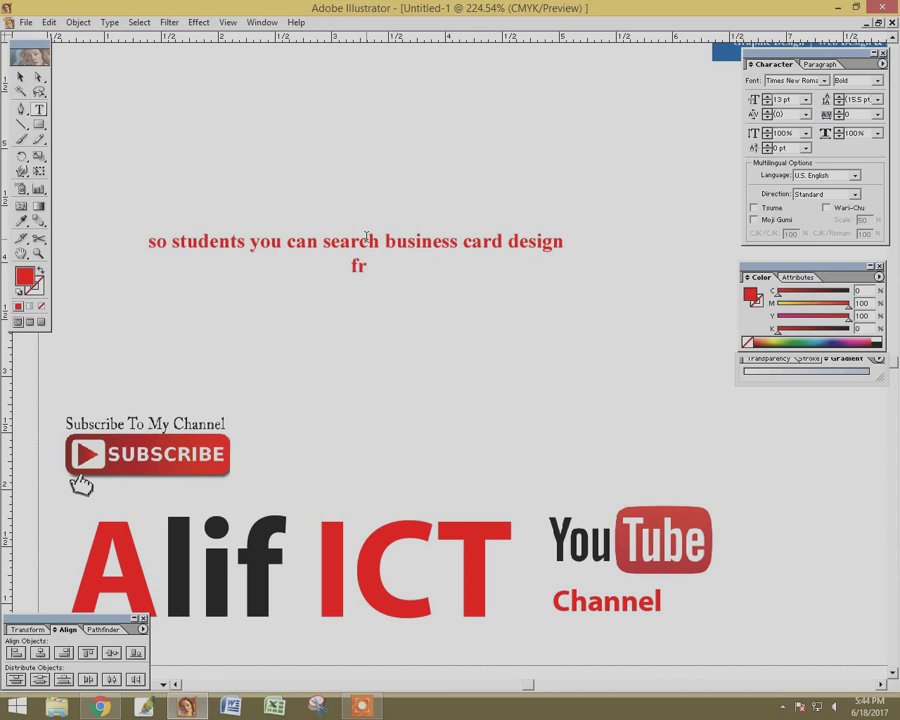
{"action": "type", "text": "om here"}
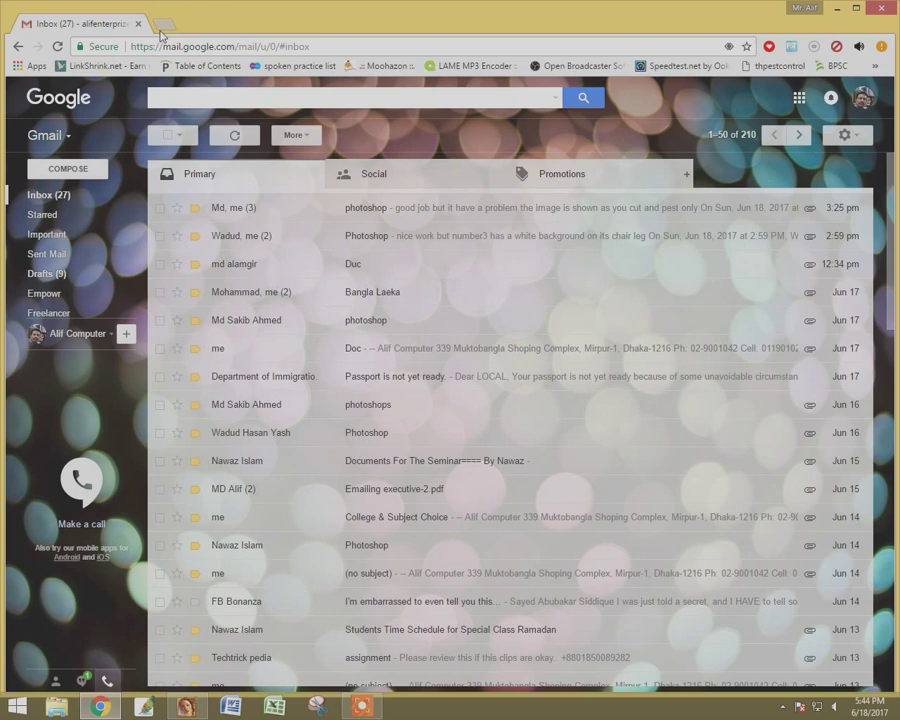
- Open Gmail in a new tab via the 'go' address autocomplete
{"action": "left_click", "coordinate": [168, 27]}
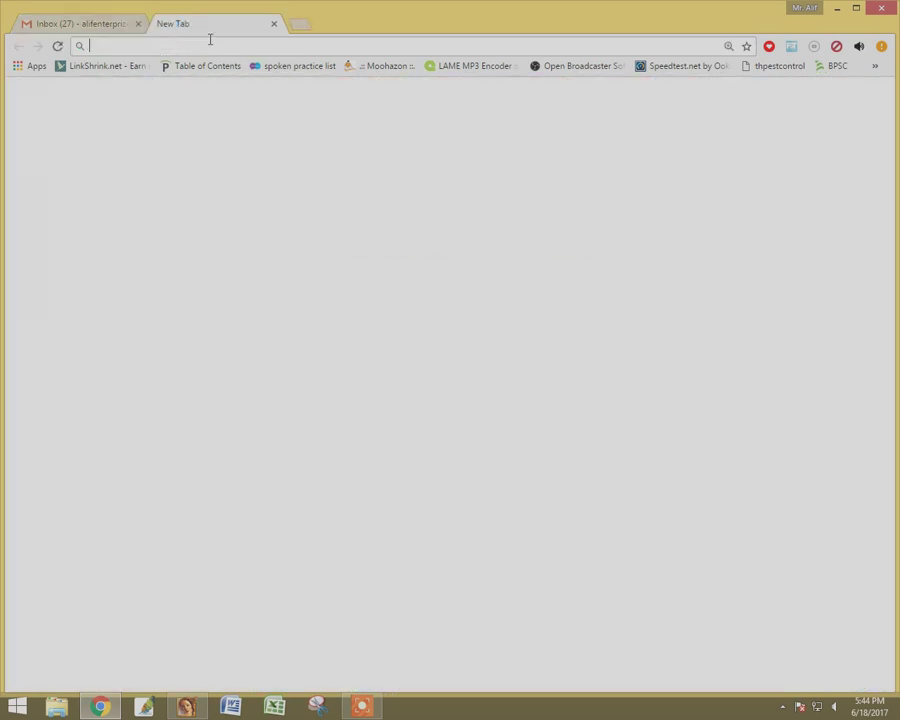
{"action": "type", "text": "go"}
{"action": "key", "text": "Return"}
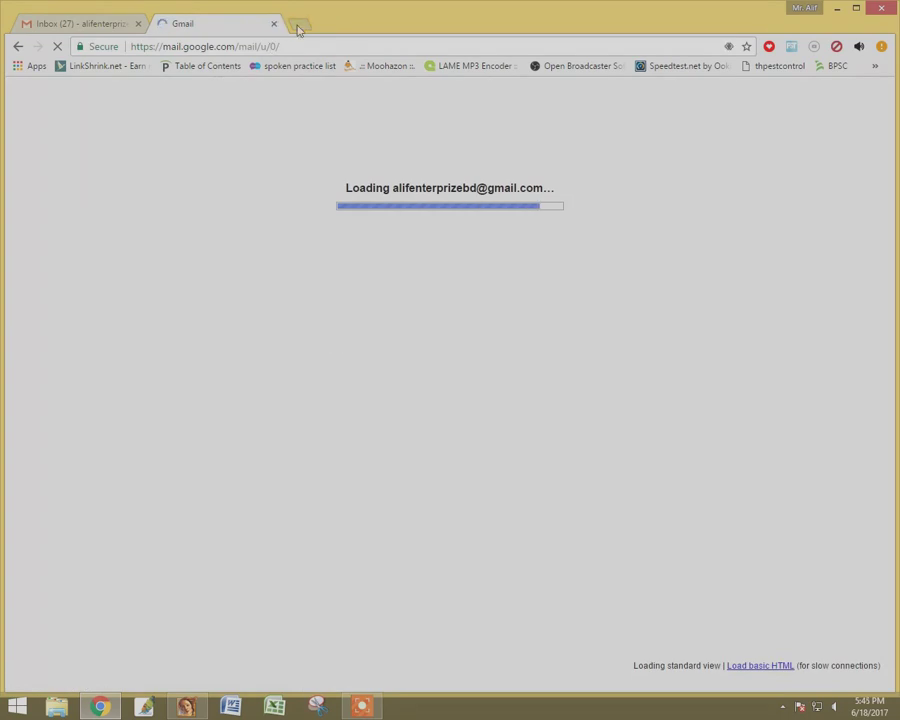
- Search Google for 'business card design' in another new tab
{"action": "left_click", "coordinate": [297, 30]}
{"action": "left_click", "coordinate": [313, 338]}
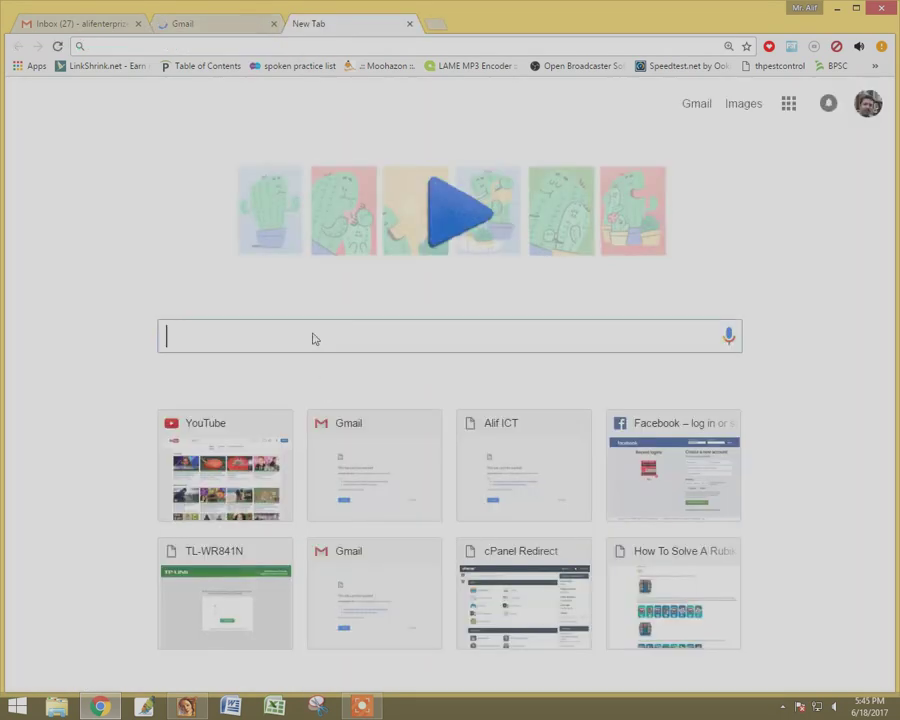
{"action": "type", "text": "busin"}
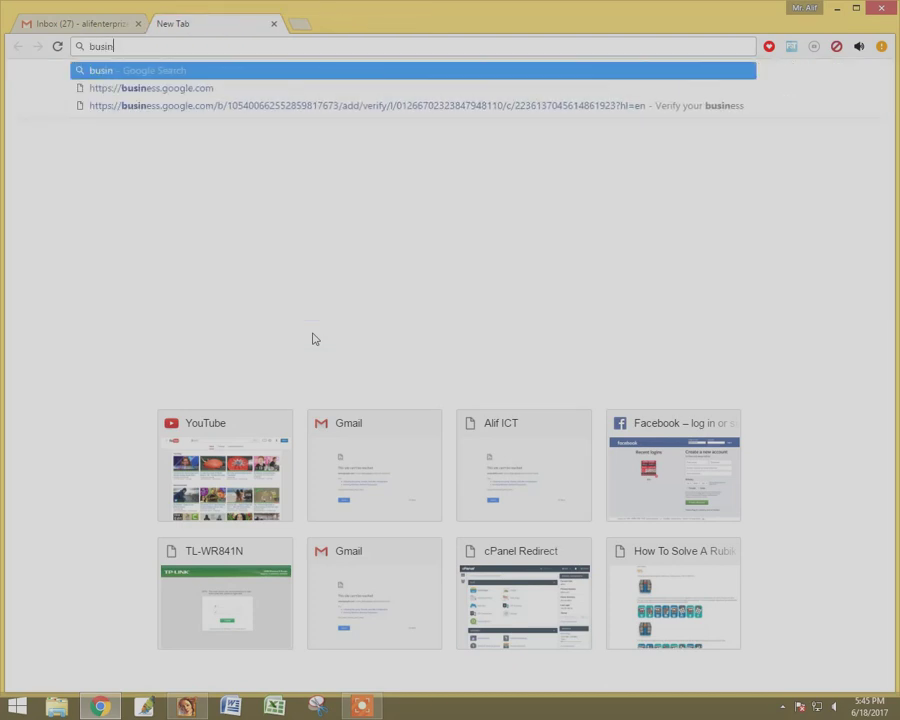
{"action": "type", "text": "ess card design"}
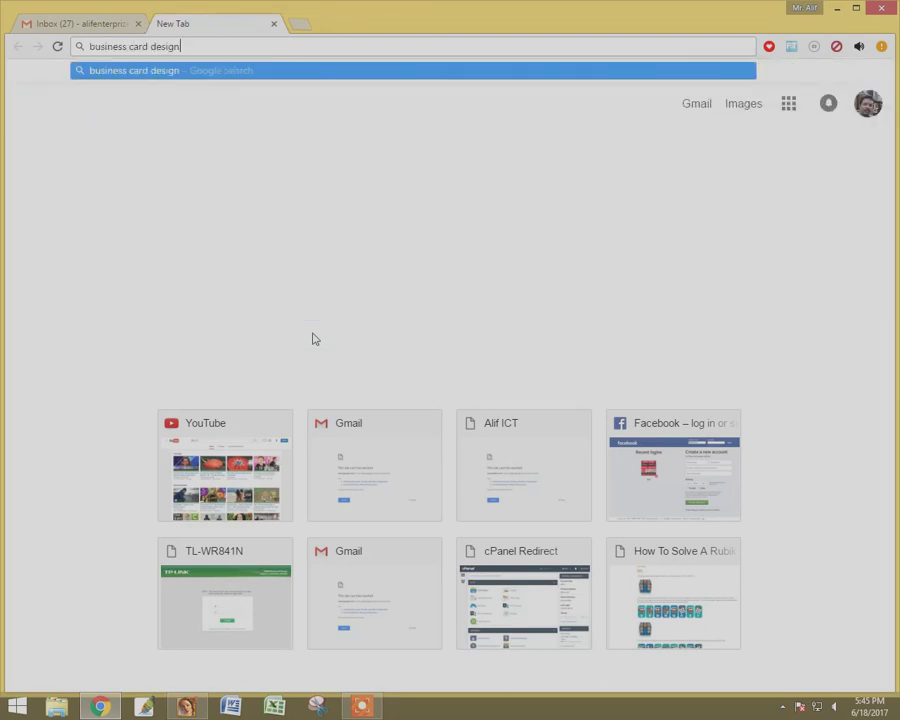
{"action": "key", "text": "Return"}
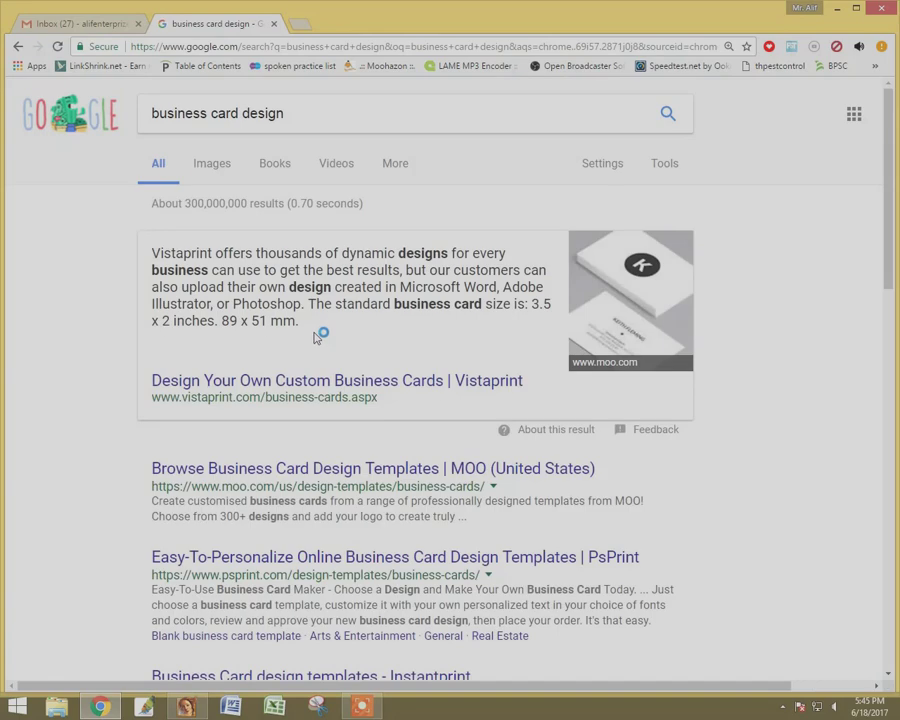
- Switch to Google Images results and preview the blue wave business card design
{"action": "left_click", "coordinate": [213, 168]}
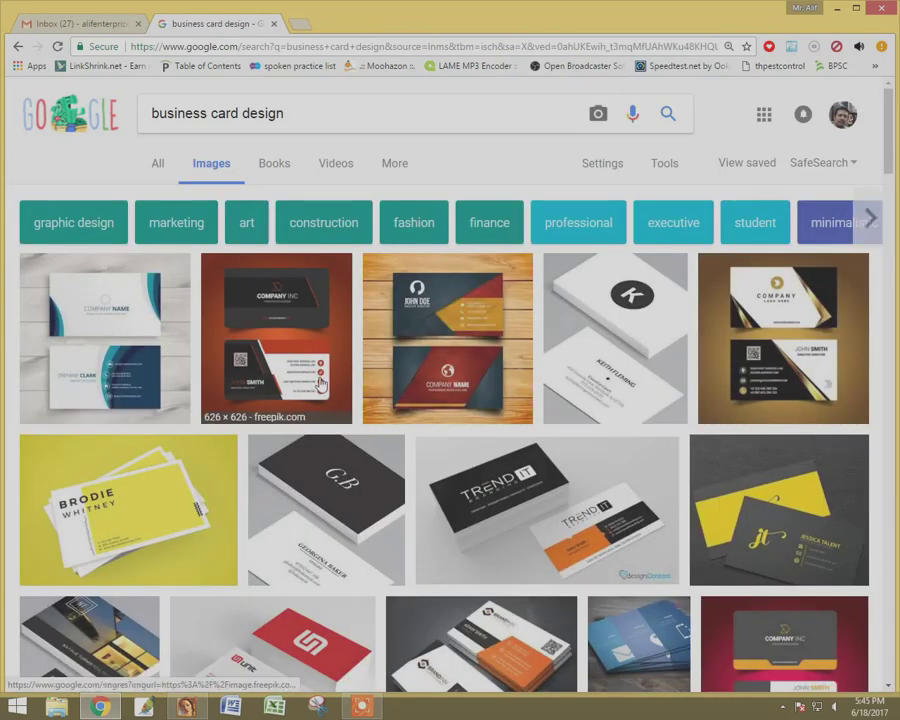
{"action": "scroll", "coordinate": [327, 384], "scroll_direction": "down", "scroll_amount": 2}
{"action": "scroll", "coordinate": [327, 384], "scroll_direction": "up", "scroll_amount": 1}
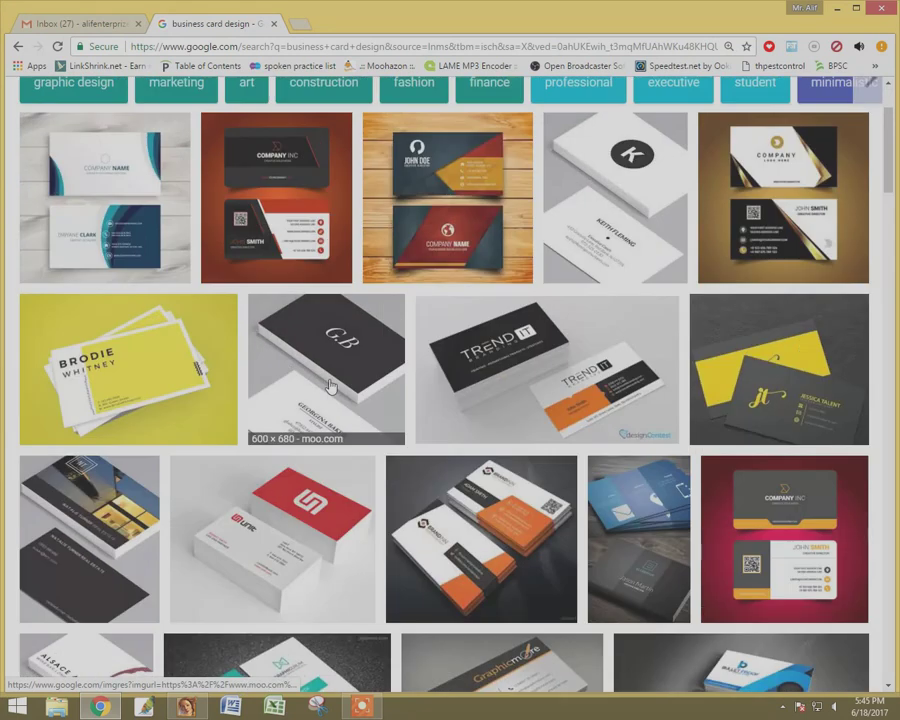
{"action": "left_click", "coordinate": [137, 167]}
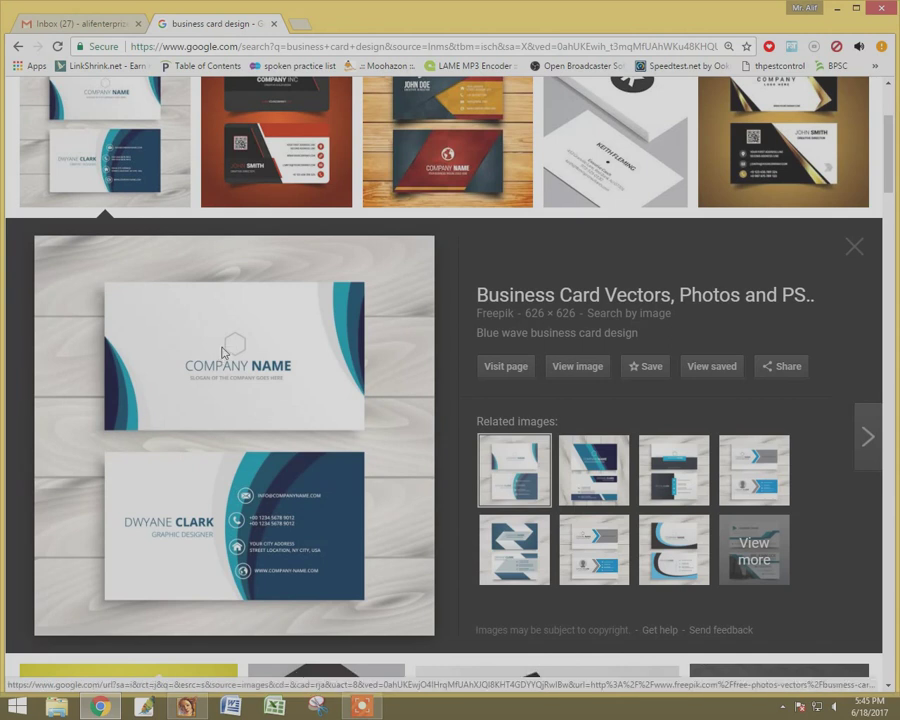
- Save the previewed blue wave card image to the Desktop as a JPEG
{"action": "right_click", "coordinate": [227, 350]}
{"action": "key", "text": "v"}
{"action": "left_click", "coordinate": [60, 98]}
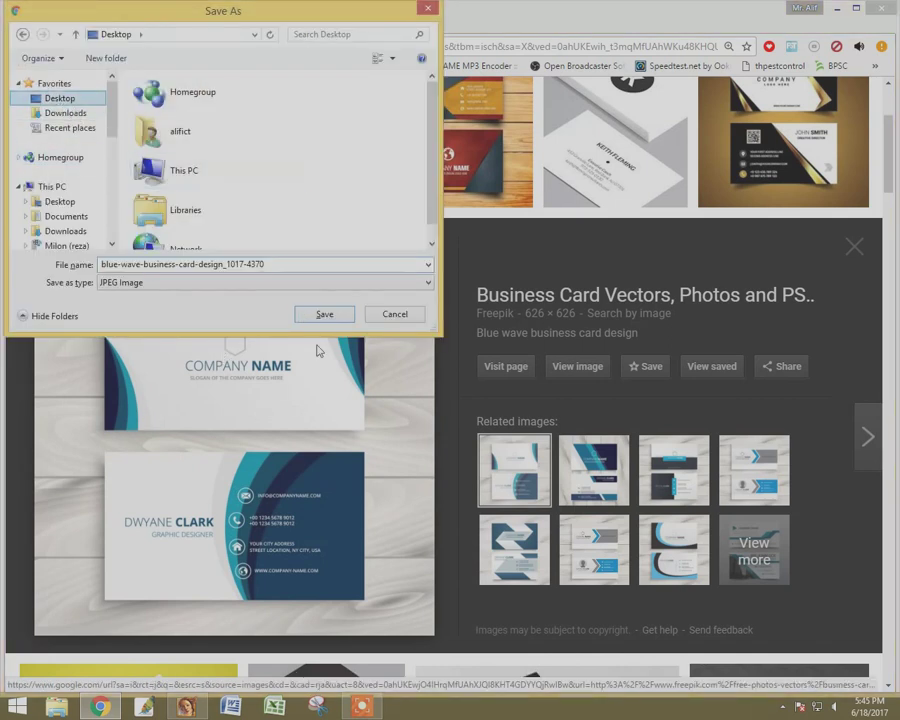
{"action": "left_click", "coordinate": [322, 314]}
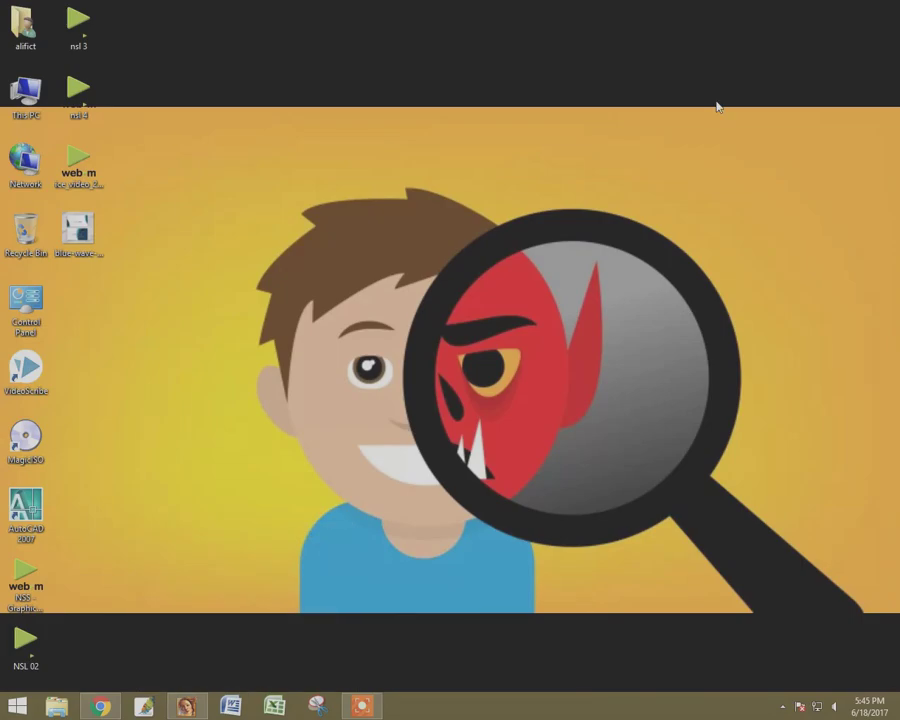
- Drag the saved card image from the Desktop into the Illustrator document and select it
{"action": "left_click_drag", "start_coordinate": [78, 228], "coordinate": [228, 697]}
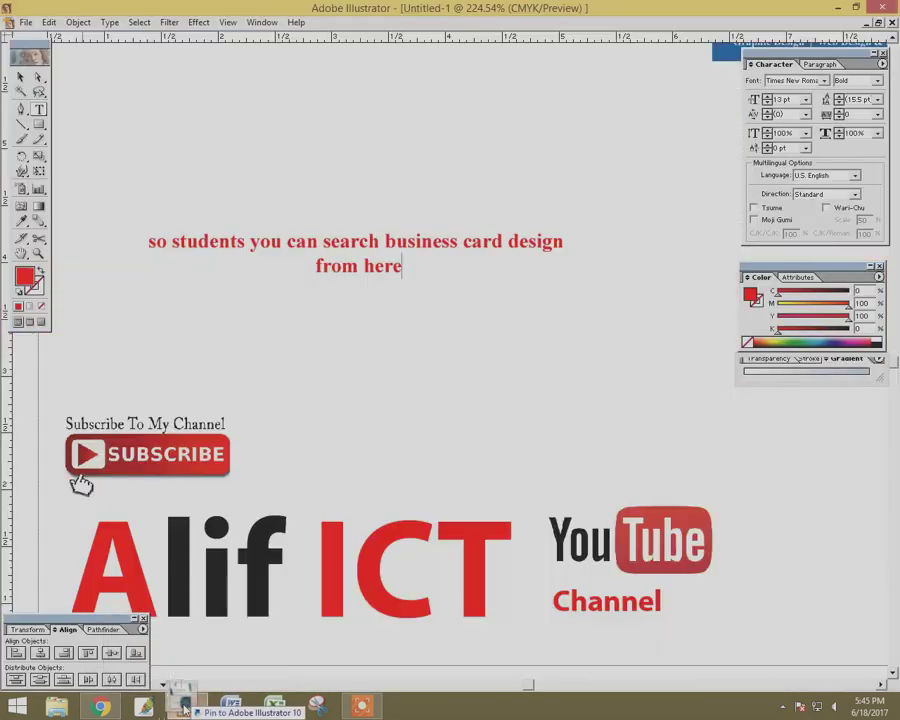
{"action": "left_click_drag", "start_coordinate": [226, 697], "coordinate": [186, 703]}
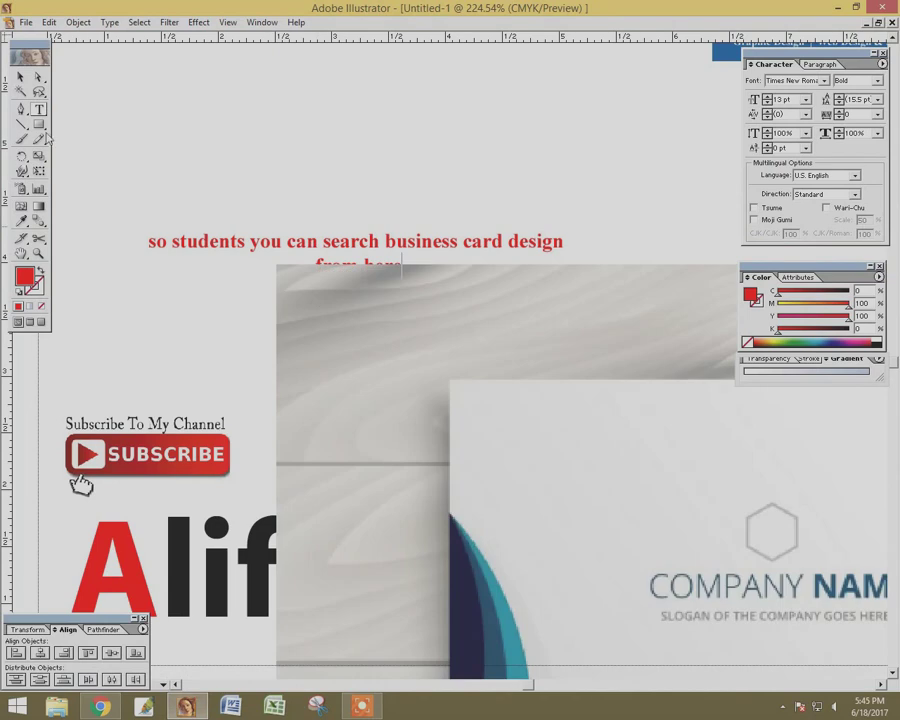
{"action": "left_click", "coordinate": [20, 76]}
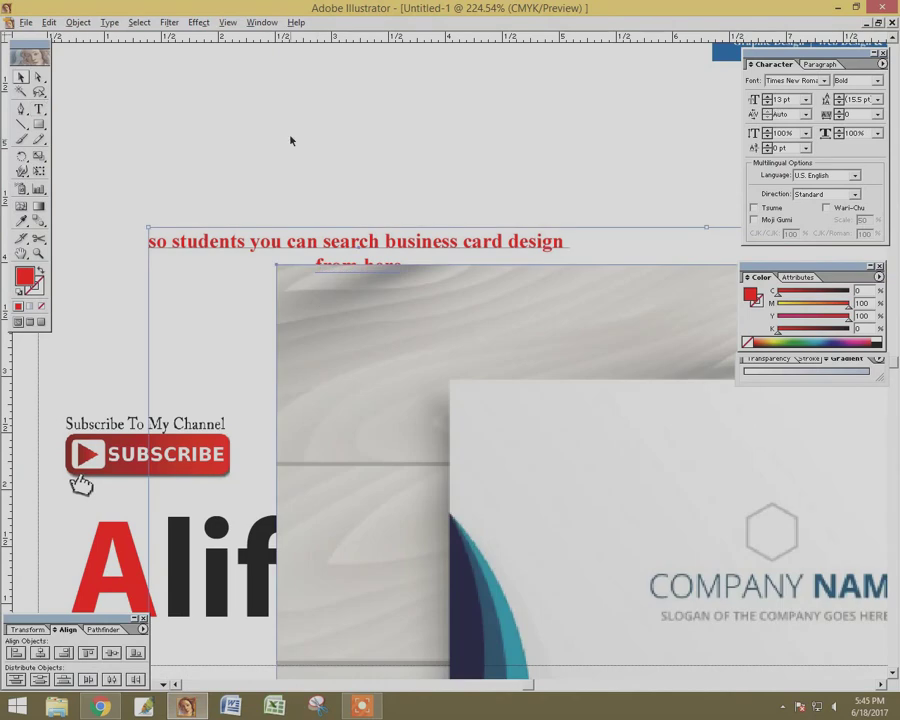
{"action": "left_click", "coordinate": [329, 326]}
- Reposition the card image and delete the leftover red 'so students' text
{"action": "left_click_drag", "start_coordinate": [279, 268], "coordinate": [610, 598]}
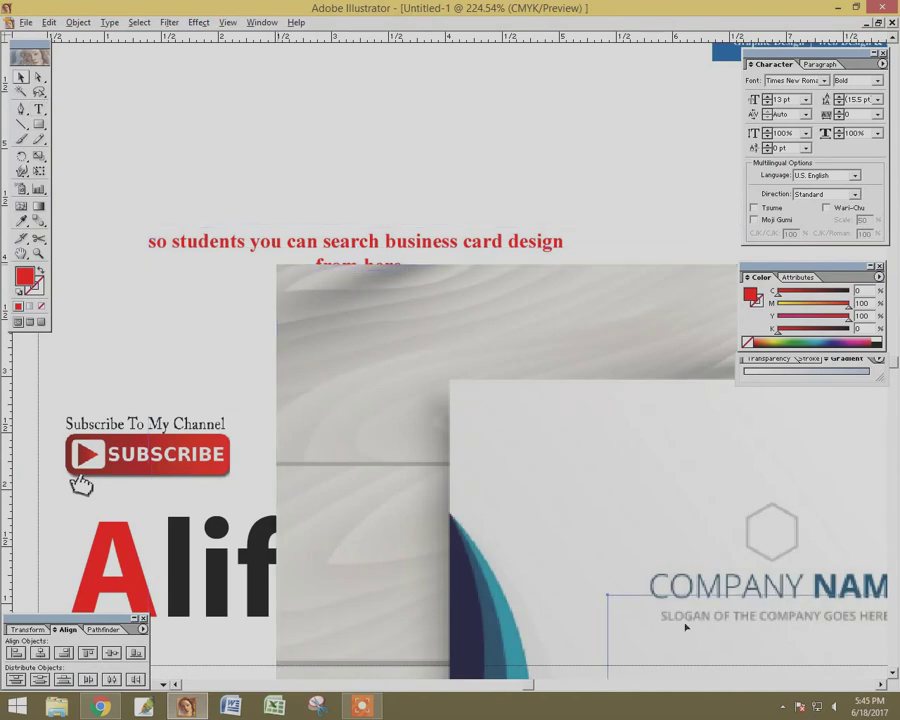
{"action": "key", "text": "ctrl+z"}
{"action": "left_click_drag", "start_coordinate": [245, 261], "coordinate": [359, 266]}
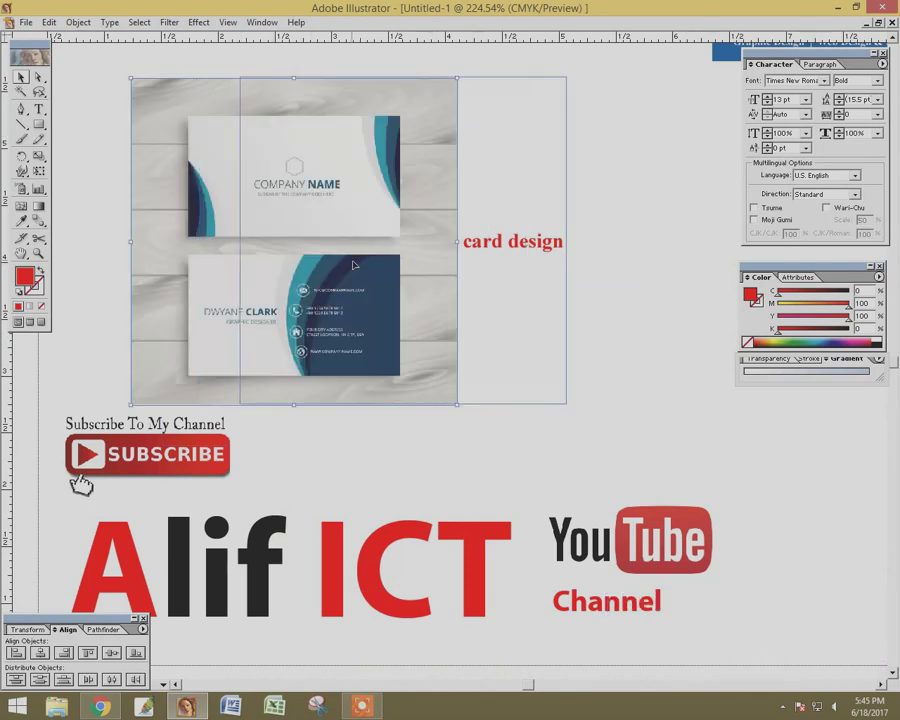
{"action": "left_click_drag", "start_coordinate": [264, 234], "coordinate": [274, 203]}
{"action": "left_click", "coordinate": [200, 241]}
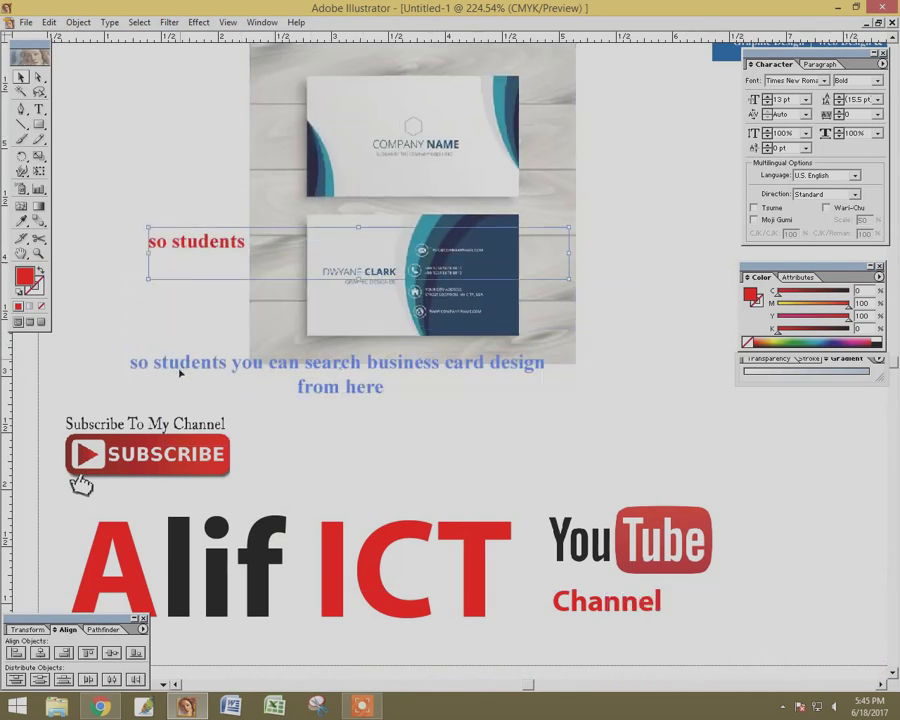
{"action": "key", "text": "Delete"}
- Enlarge and centre the card photo, then draw a rectangle over its lower card
{"action": "left_click_drag", "start_coordinate": [580, 319], "coordinate": [562, 327]}
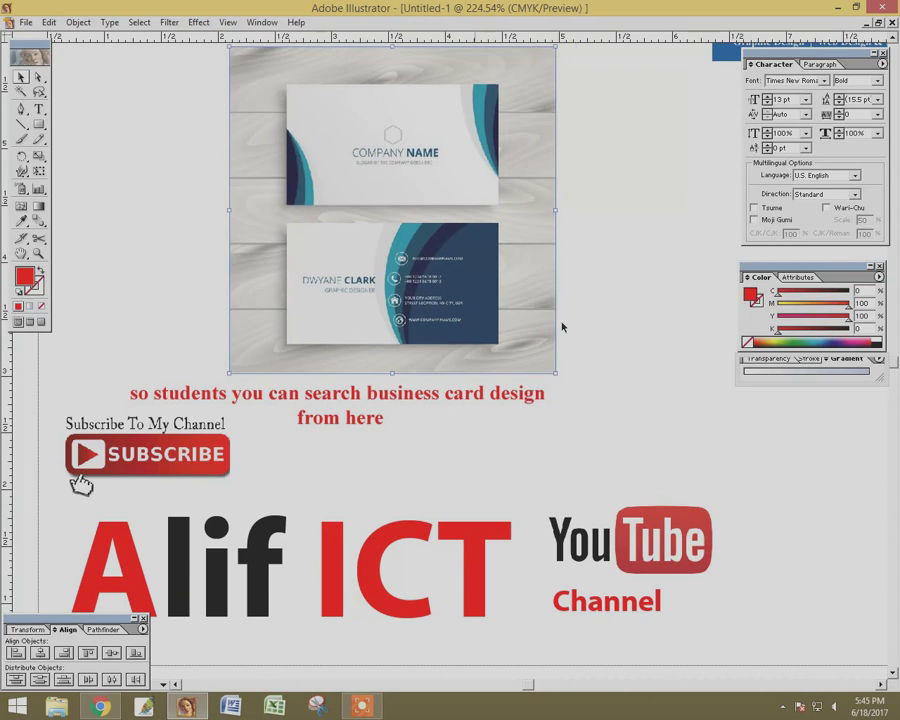
{"action": "left_click_drag", "start_coordinate": [567, 381], "coordinate": [580, 368]}
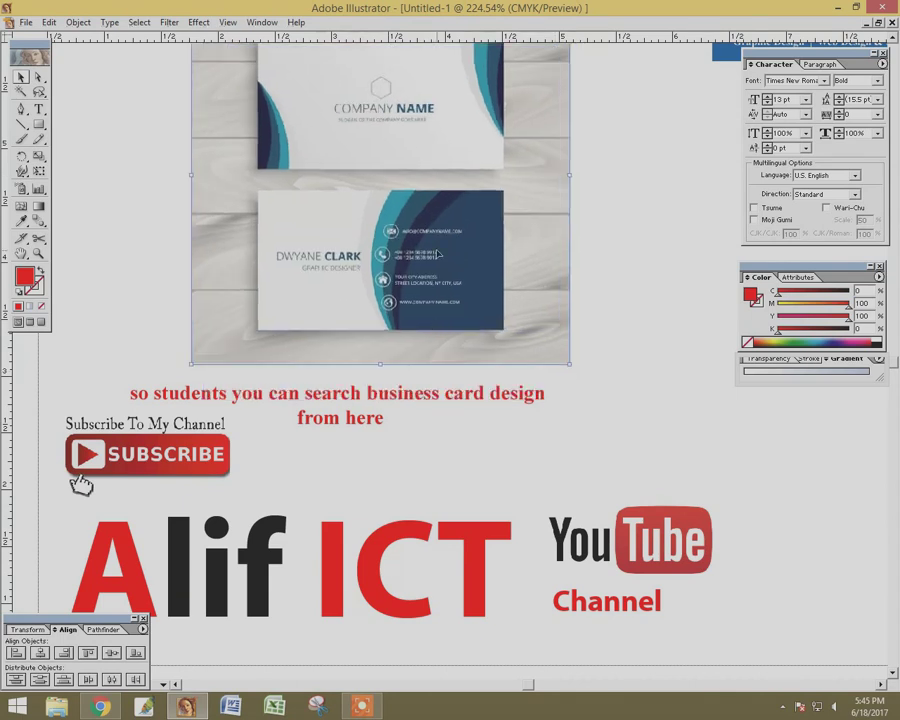
{"action": "left_click_drag", "start_coordinate": [401, 248], "coordinate": [469, 337]}
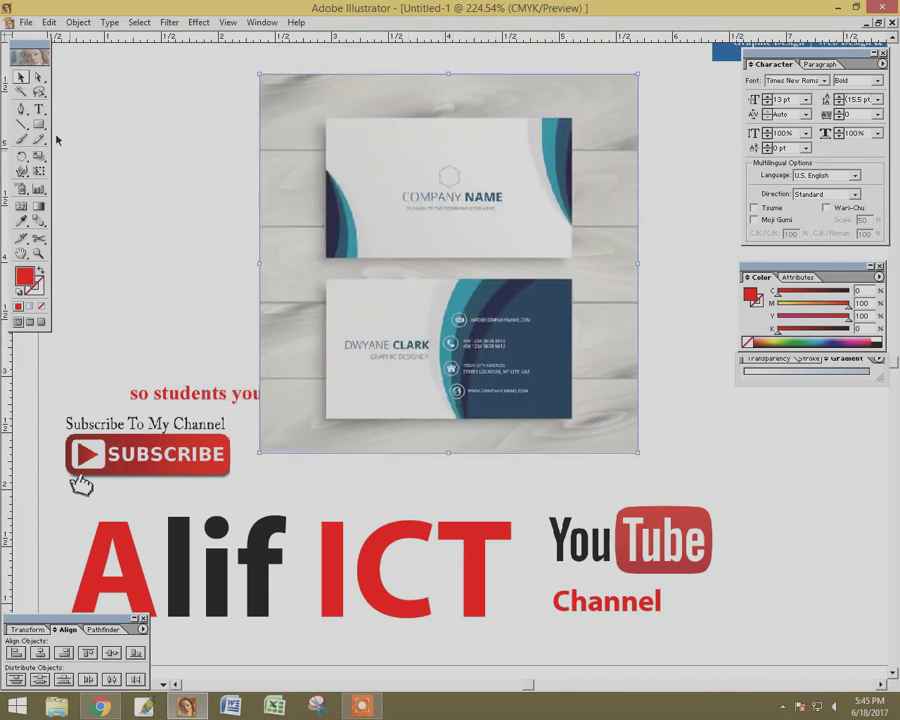
{"action": "left_click_drag", "start_coordinate": [250, 272], "coordinate": [647, 468]}
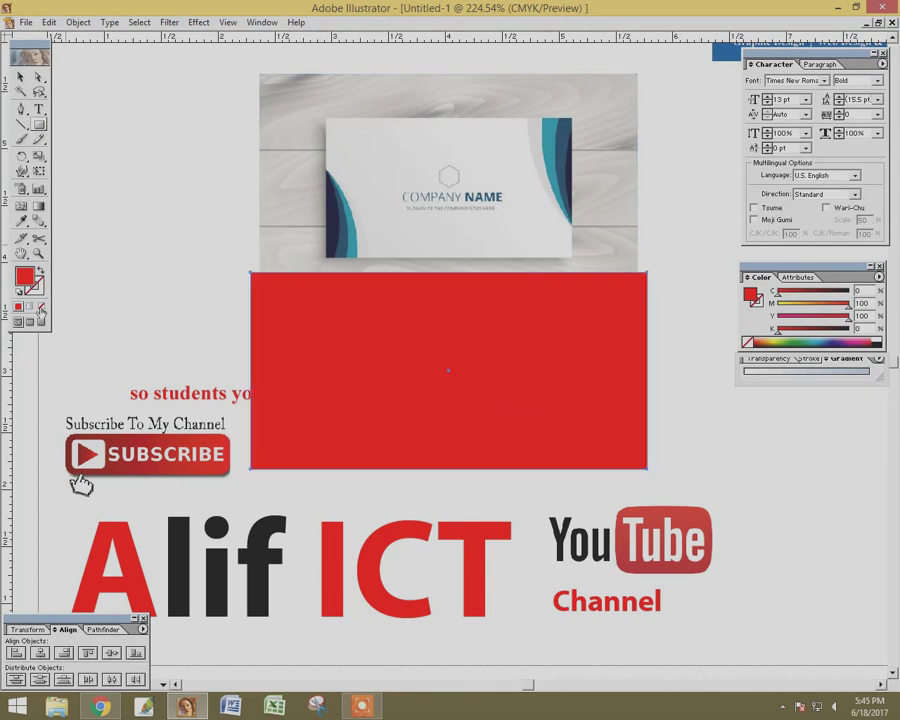
- Remove the rectangle's red fill, delete a selected object and nudge the red caption up
{"action": "key", "text": "slash"}
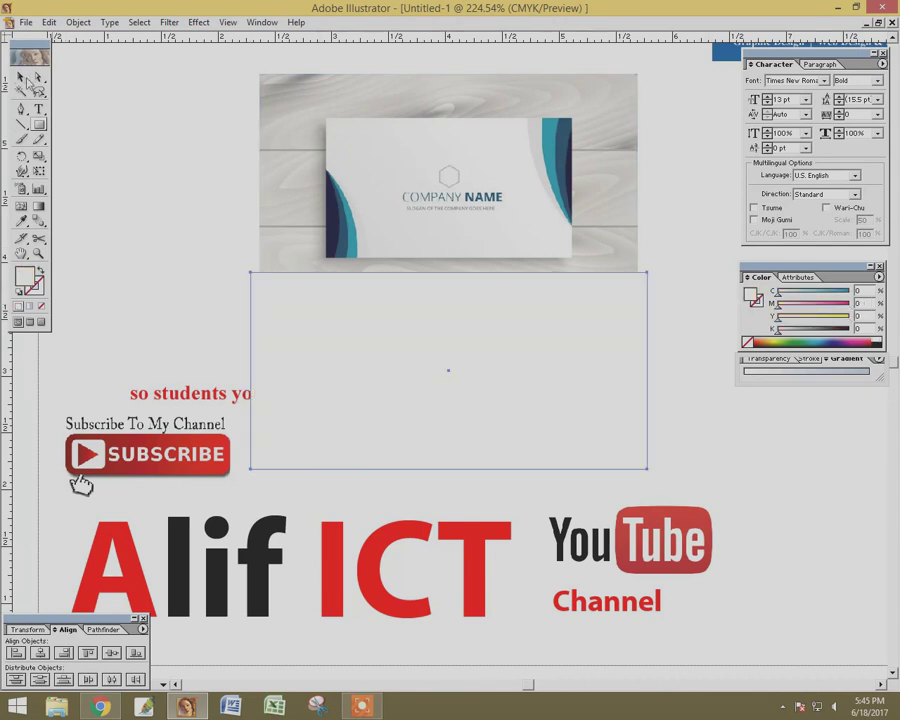
{"action": "left_click", "coordinate": [21, 77]}
{"action": "key", "text": "Delete"}
{"action": "left_click", "coordinate": [228, 396]}
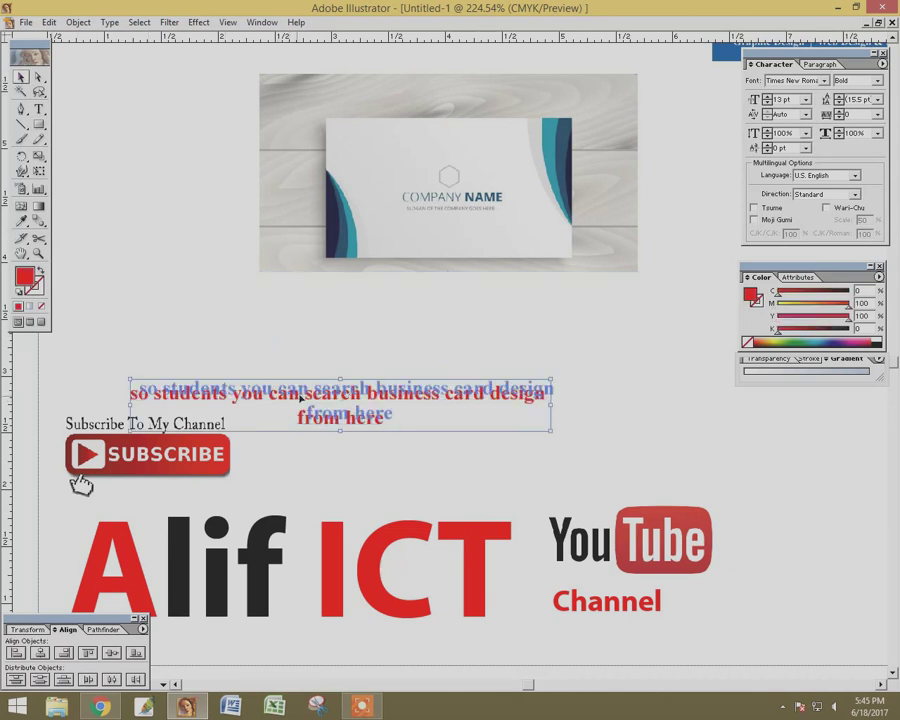
{"action": "left_click_drag", "start_coordinate": [286, 430], "coordinate": [298, 424]}
- Move the card photo and empty rectangle down above the caption, then zoom into the front card
{"action": "left_click", "coordinate": [410, 220]}
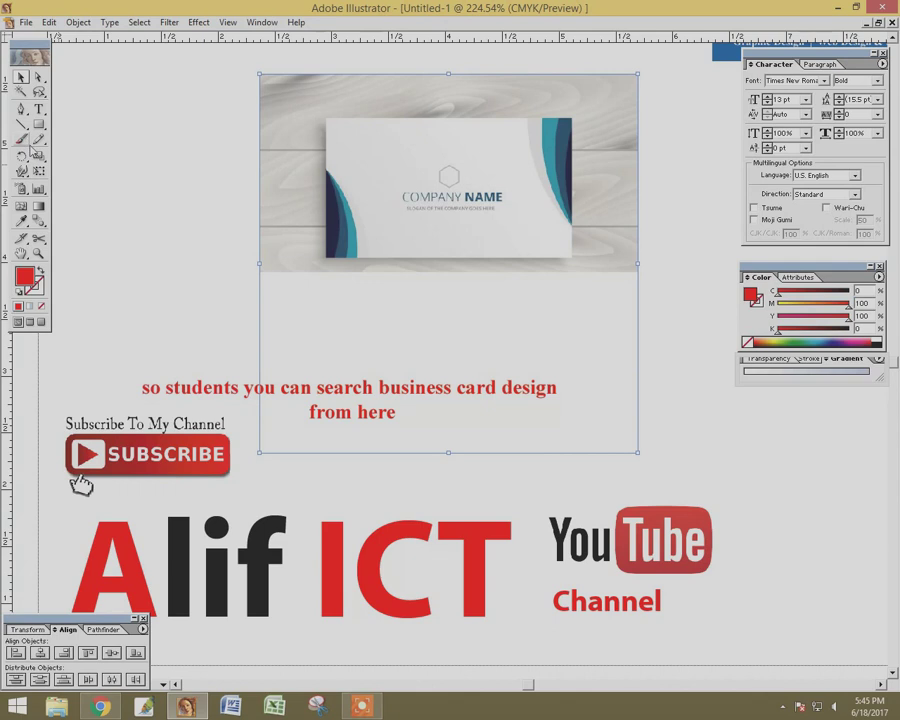
{"action": "left_click", "coordinate": [504, 212]}
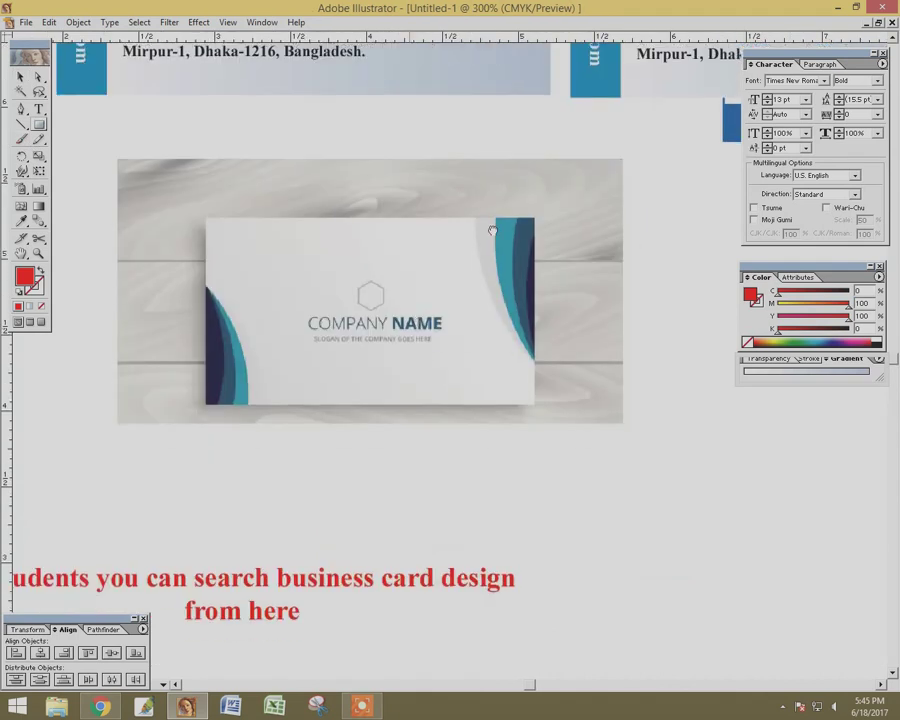
{"action": "left_click_drag", "start_coordinate": [492, 231], "coordinate": [608, 76]}
{"action": "left_click_drag", "start_coordinate": [468, 266], "coordinate": [462, 223]}
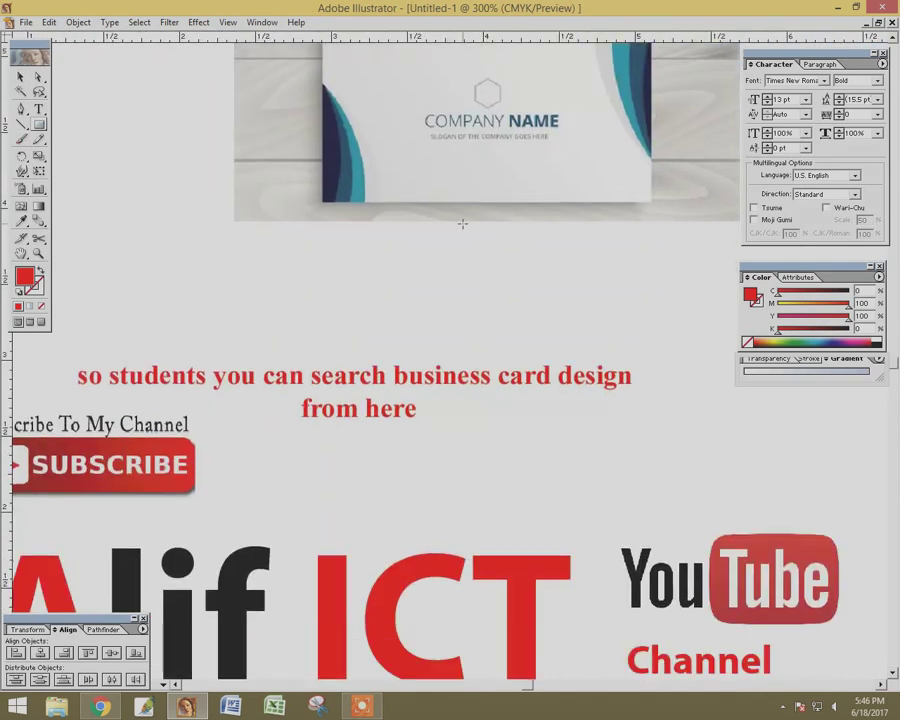
{"action": "key", "text": "ctrl+minus"}
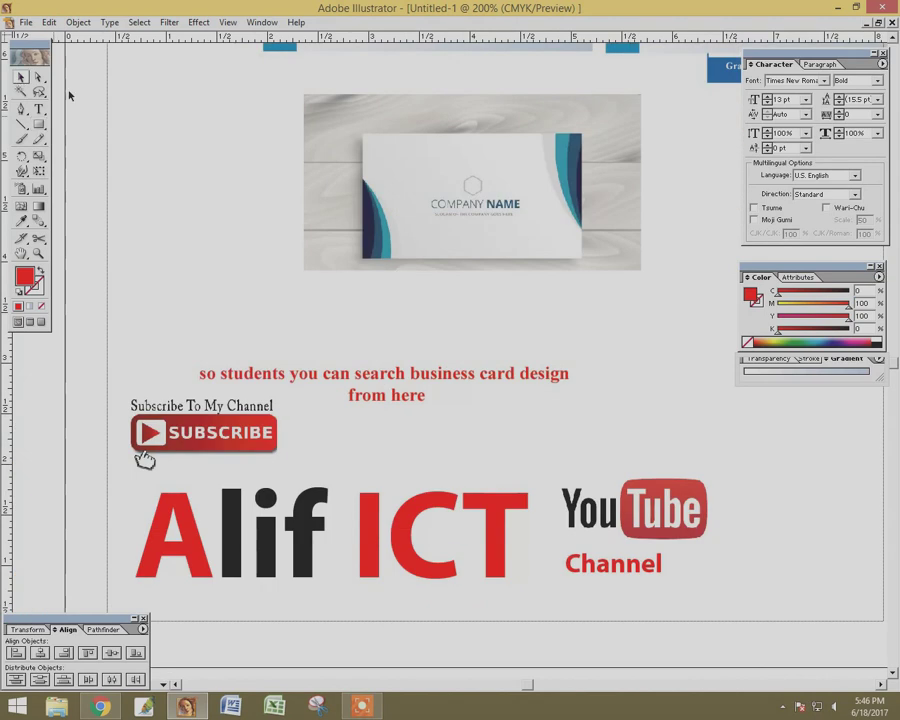
{"action": "left_click", "coordinate": [433, 241]}
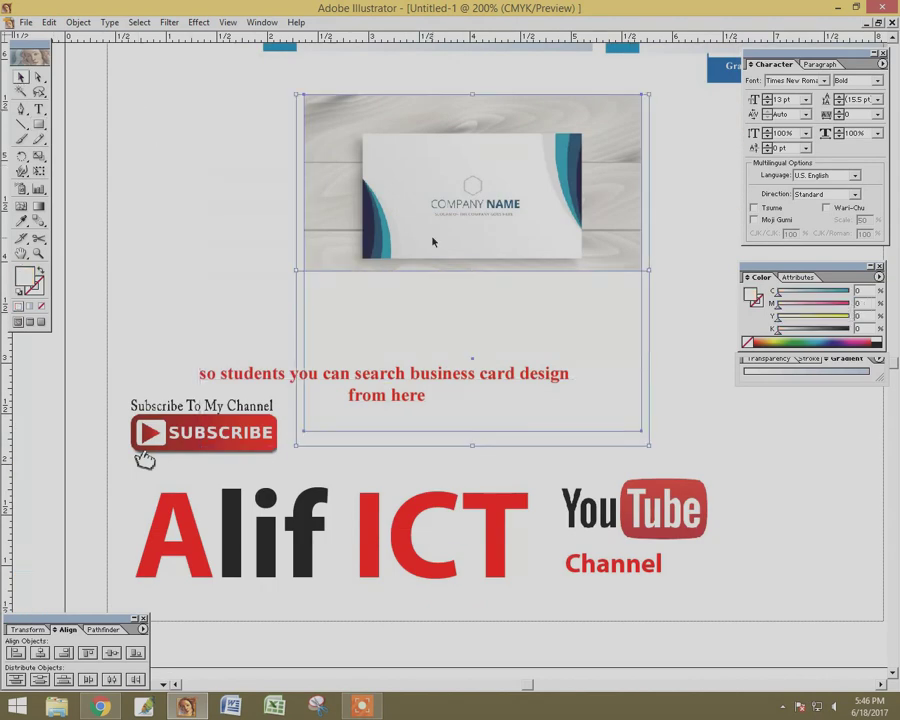
{"action": "left_click_drag", "start_coordinate": [433, 241], "coordinate": [414, 313]}
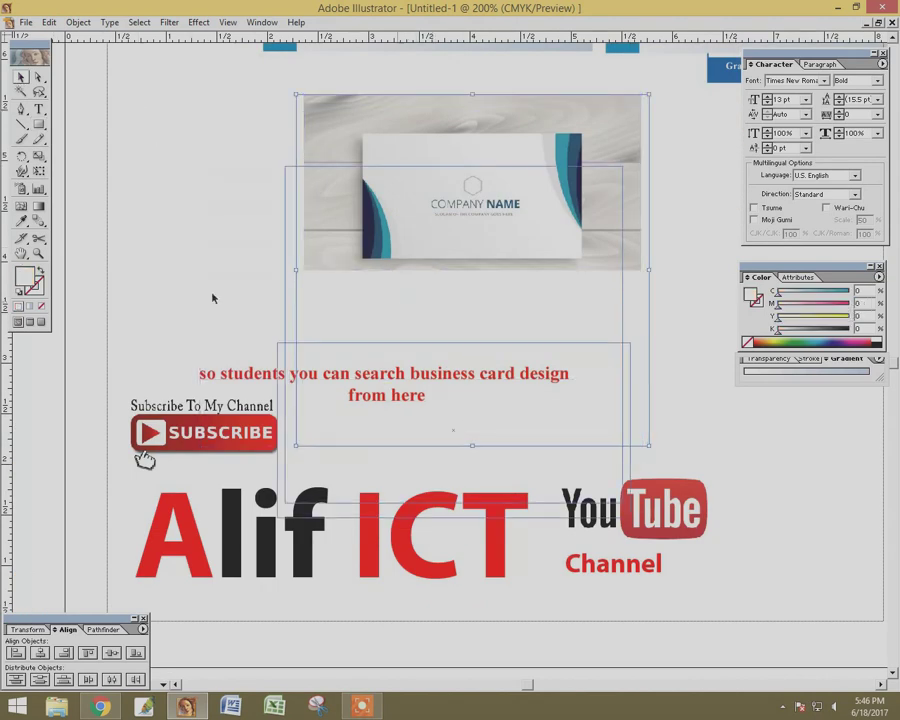
{"action": "left_click", "coordinate": [95, 229]}
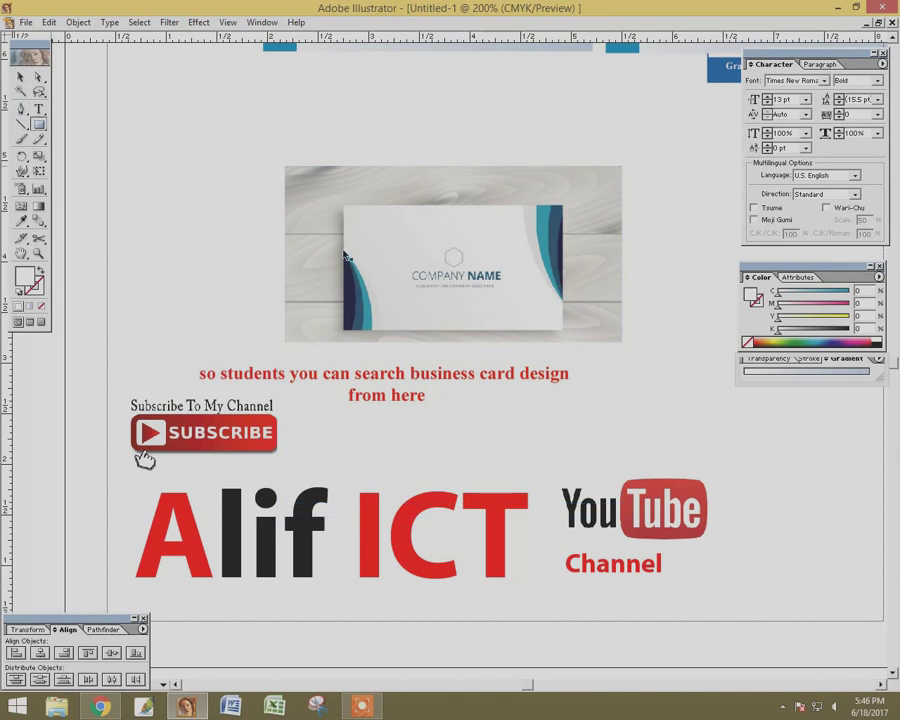
{"action": "left_click", "coordinate": [441, 277]}
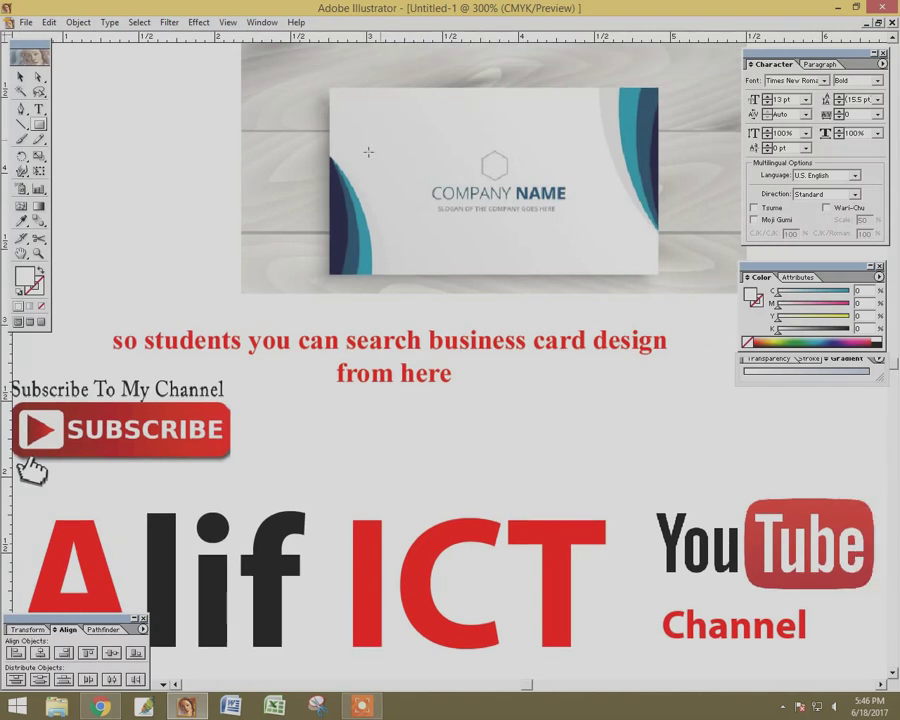
- Draw a rectangle along the front card's edges with no fill and a black stroke
{"action": "key", "text": "shift+F7"}
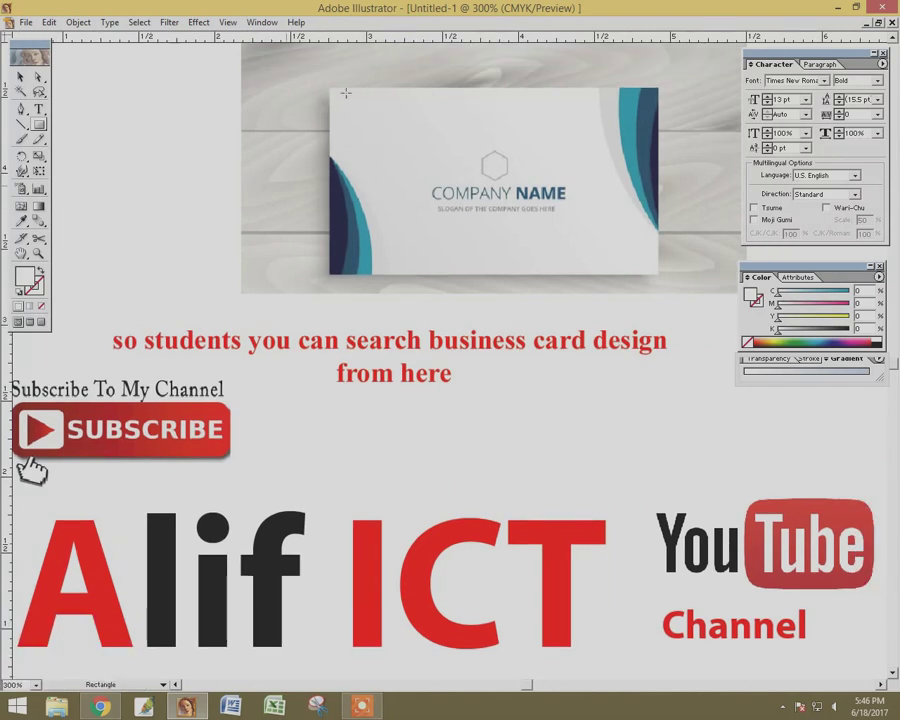
{"action": "left_click_drag", "start_coordinate": [329, 87], "coordinate": [660, 274]}
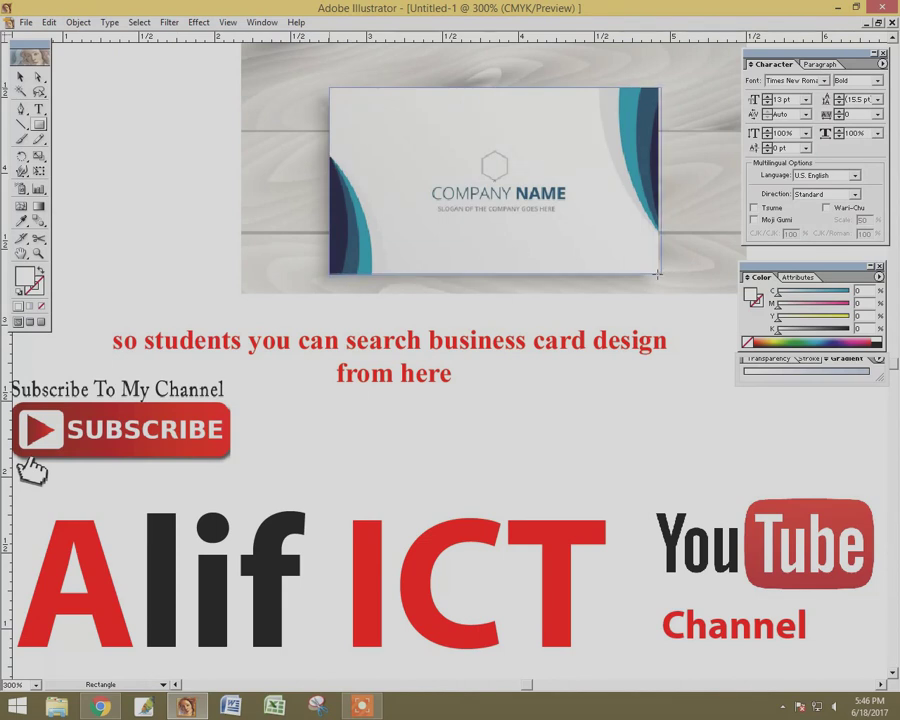
{"action": "left_click_drag", "start_coordinate": [660, 274], "coordinate": [660, 274]}
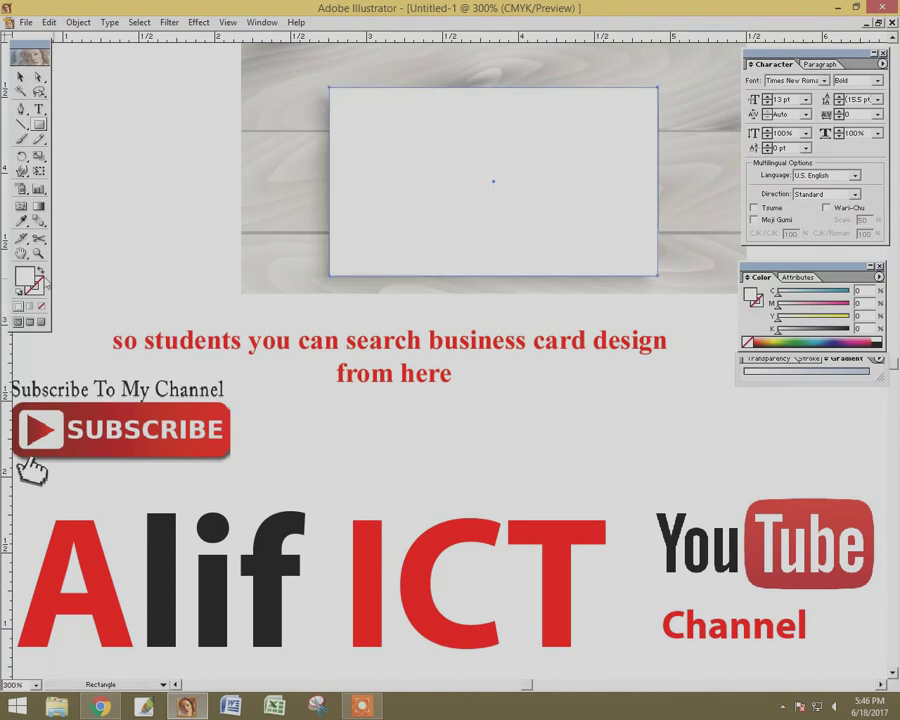
{"action": "left_click", "coordinate": [40, 273]}
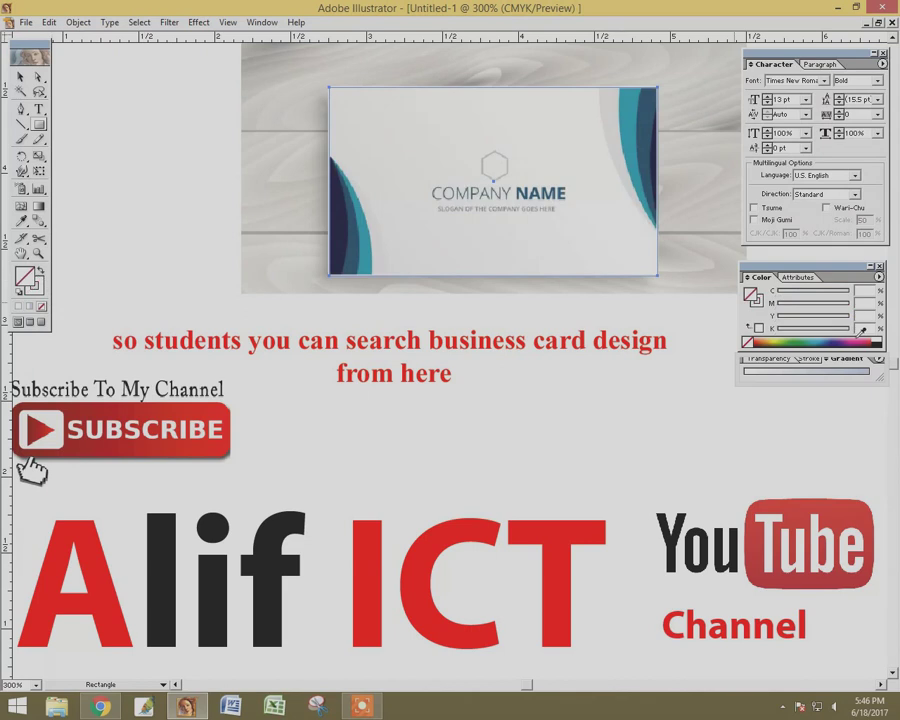
{"action": "left_click", "coordinate": [760, 304]}
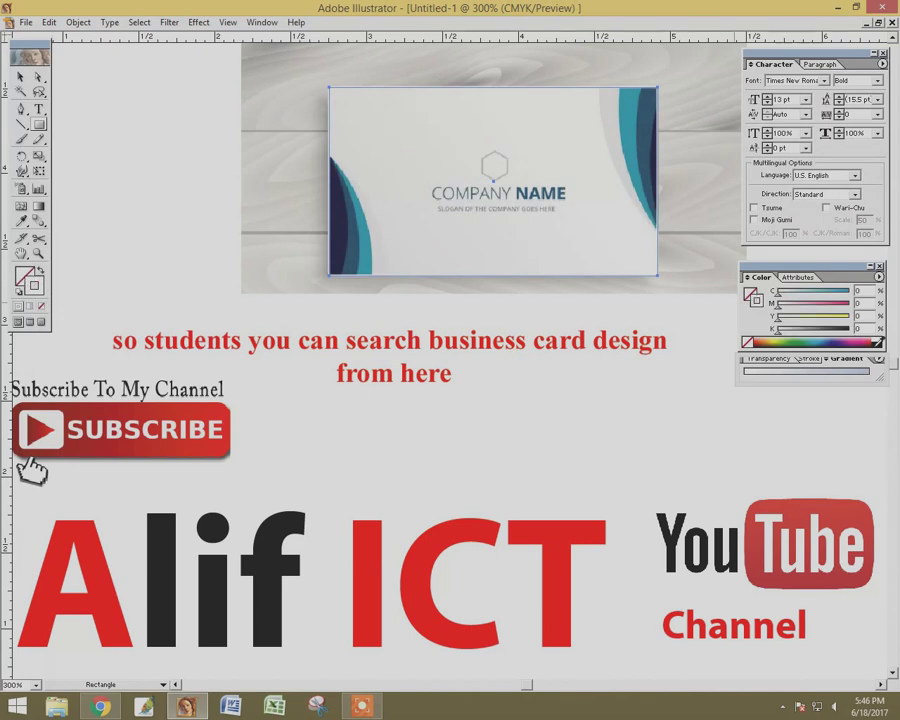
{"action": "left_click", "coordinate": [876, 341]}
{"action": "left_click", "coordinate": [20, 76]}
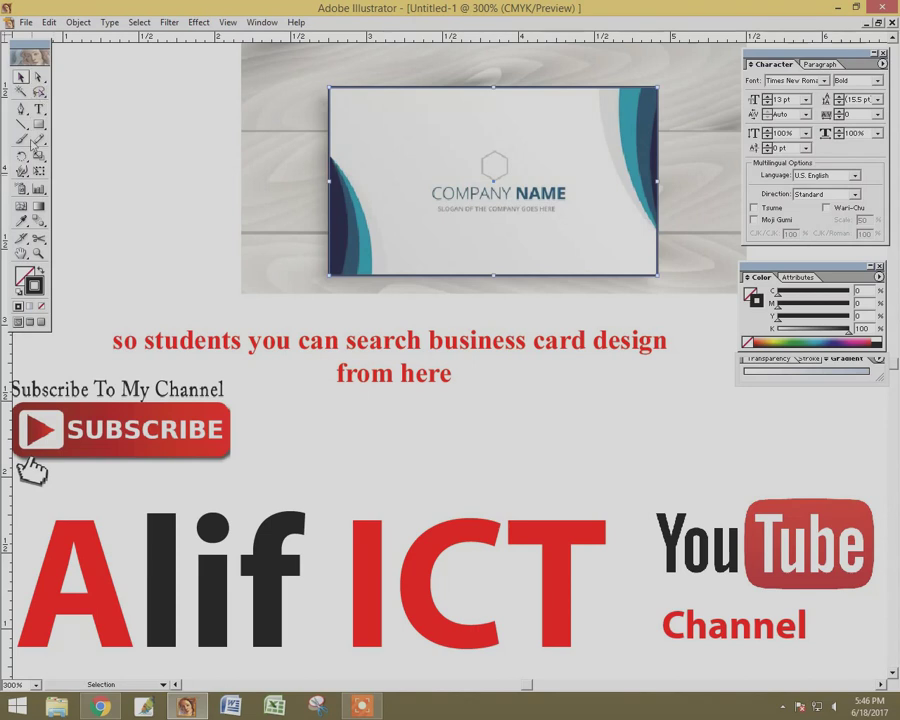
{"action": "key", "text": "ctrl+shift+a"}
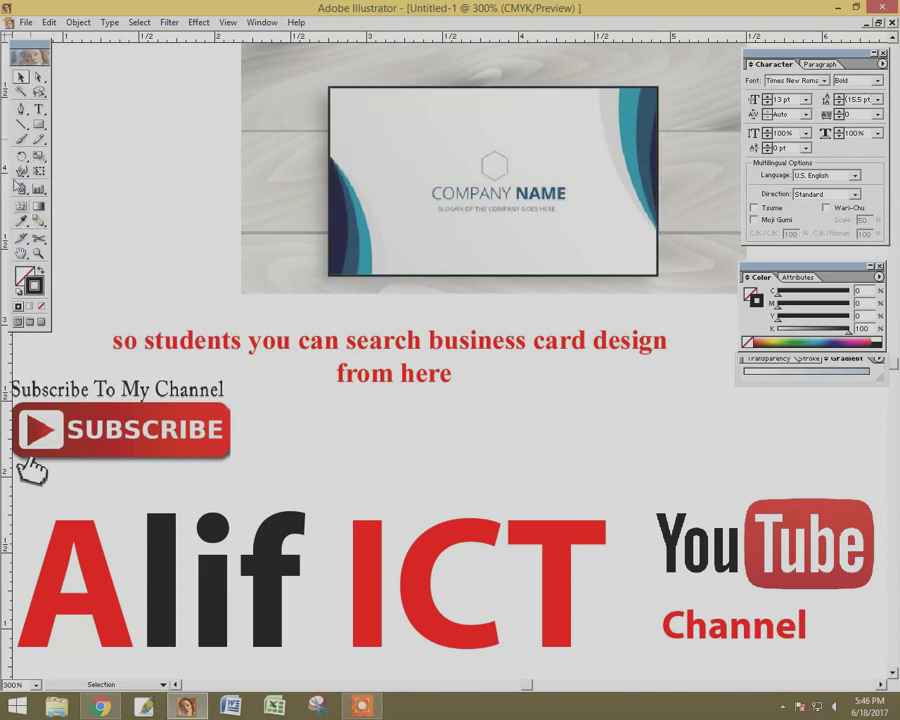
- Pen-trace the card's left curved wave and swap fill and stroke so it fills solid black
{"action": "left_click", "coordinate": [20, 108]}
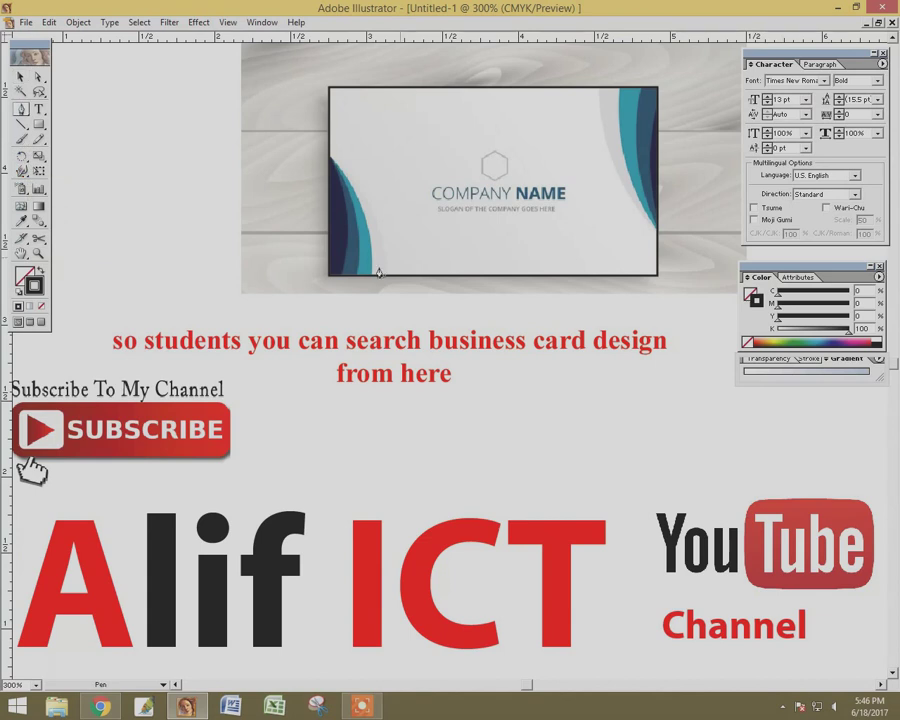
{"action": "key", "text": "ctrl+y"}
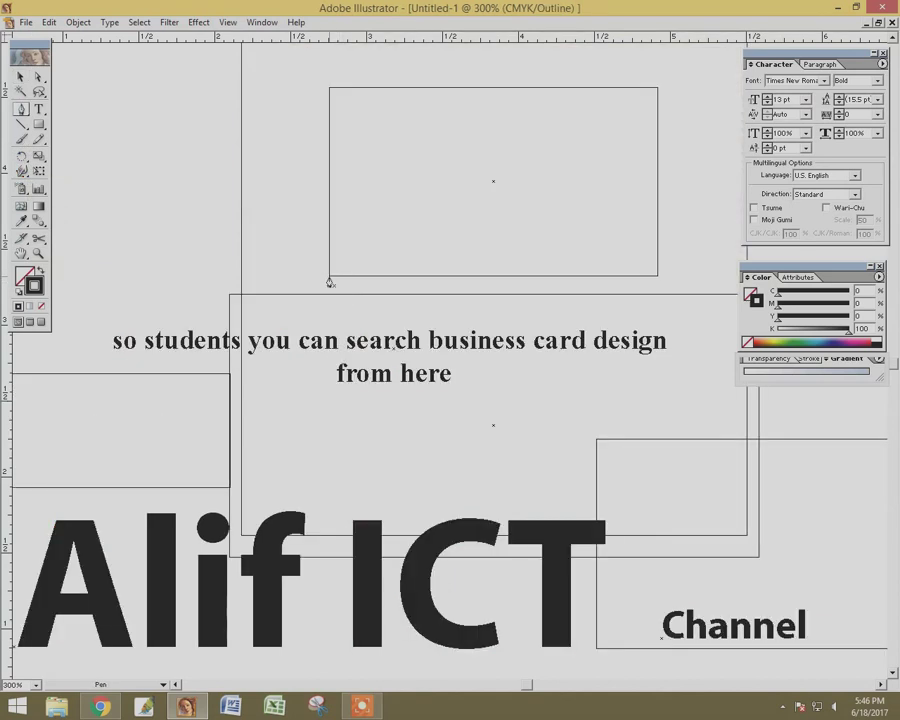
{"action": "key", "text": "ctrl+t"}
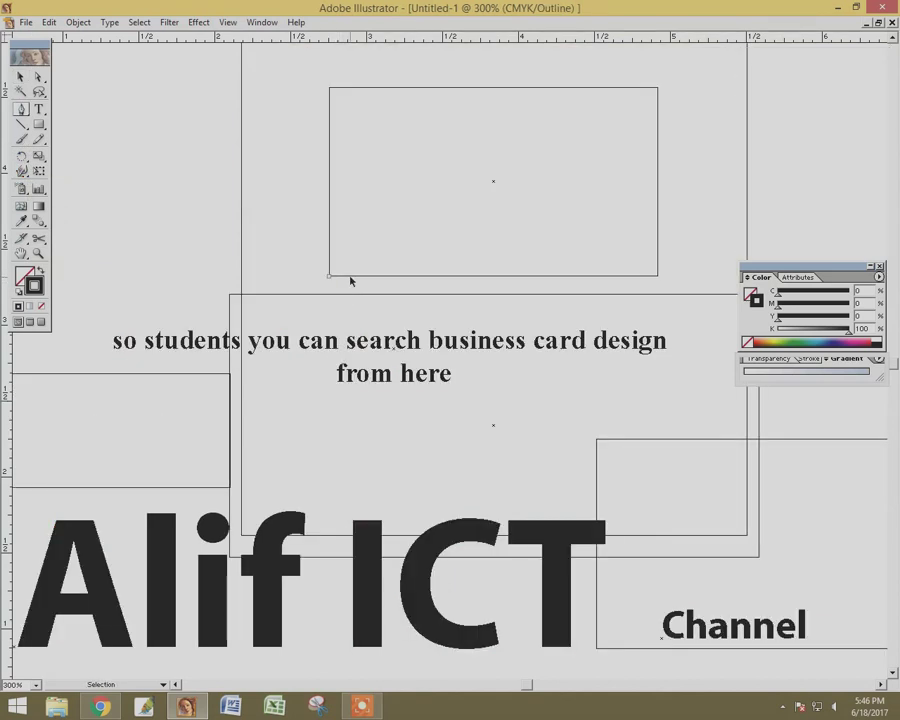
{"action": "key", "text": "ctrl+y"}
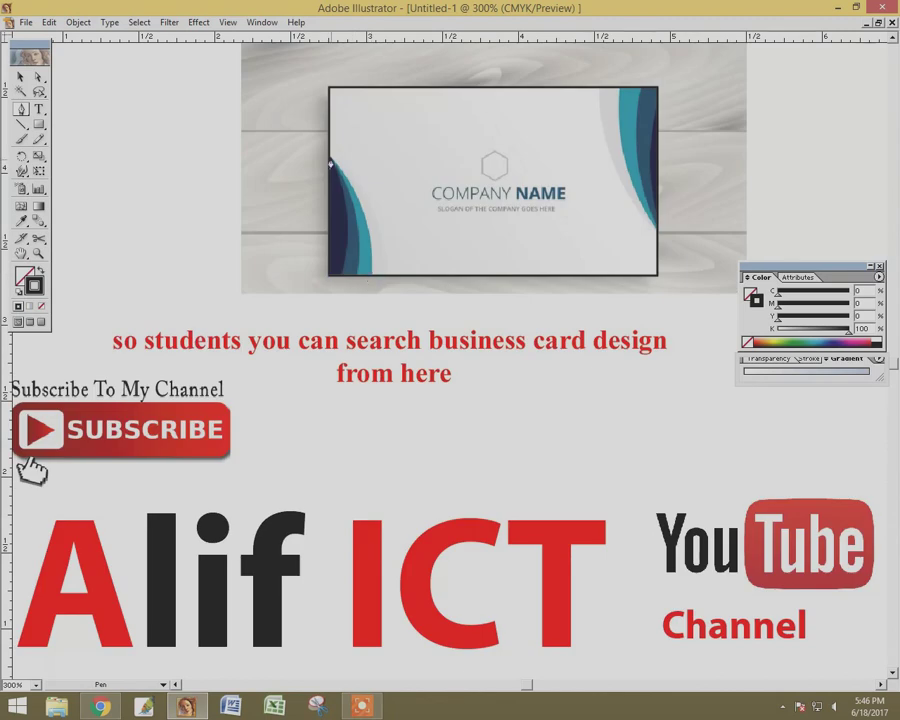
{"action": "mouse_move", "coordinate": [329, 159]}
{"action": "left_mouse_down"}
{"action": "mouse_move", "coordinate": [278, 92]}
{"action": "mouse_move", "coordinate": [284, 140]}
{"action": "left_mouse_up"}
{"action": "left_click", "coordinate": [328, 282]}
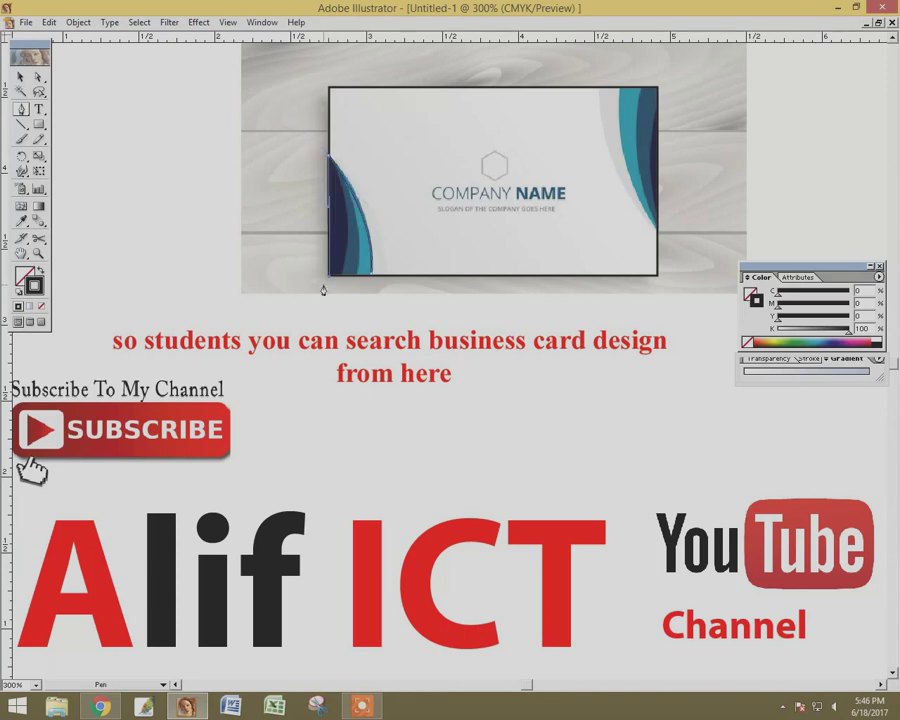
{"action": "left_click", "coordinate": [326, 280]}
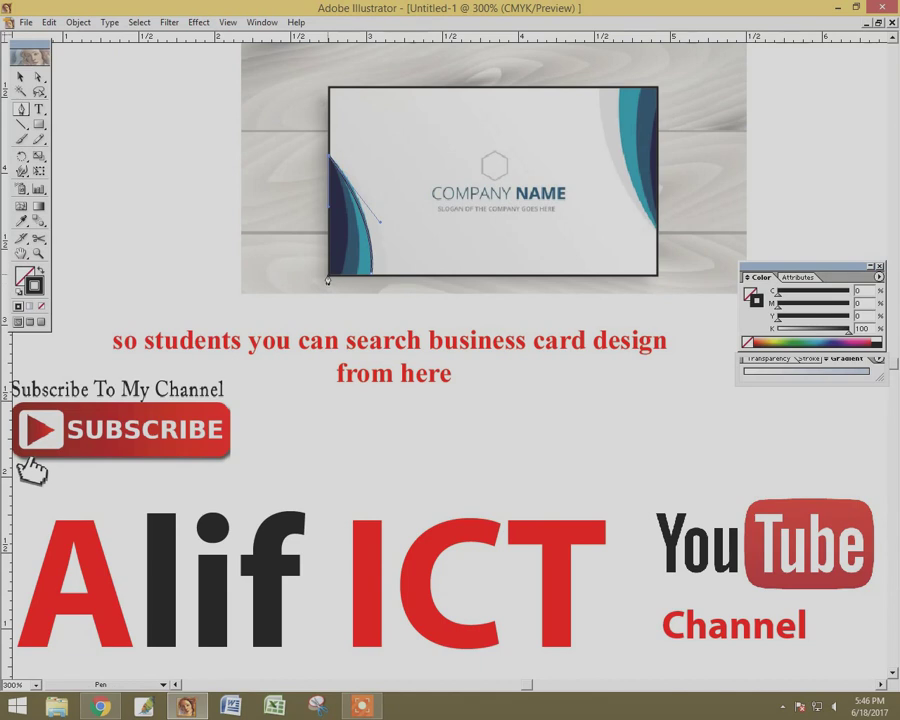
{"action": "left_click", "coordinate": [327, 280]}
{"action": "left_click", "coordinate": [371, 279]}
{"action": "left_click", "coordinate": [21, 77]}
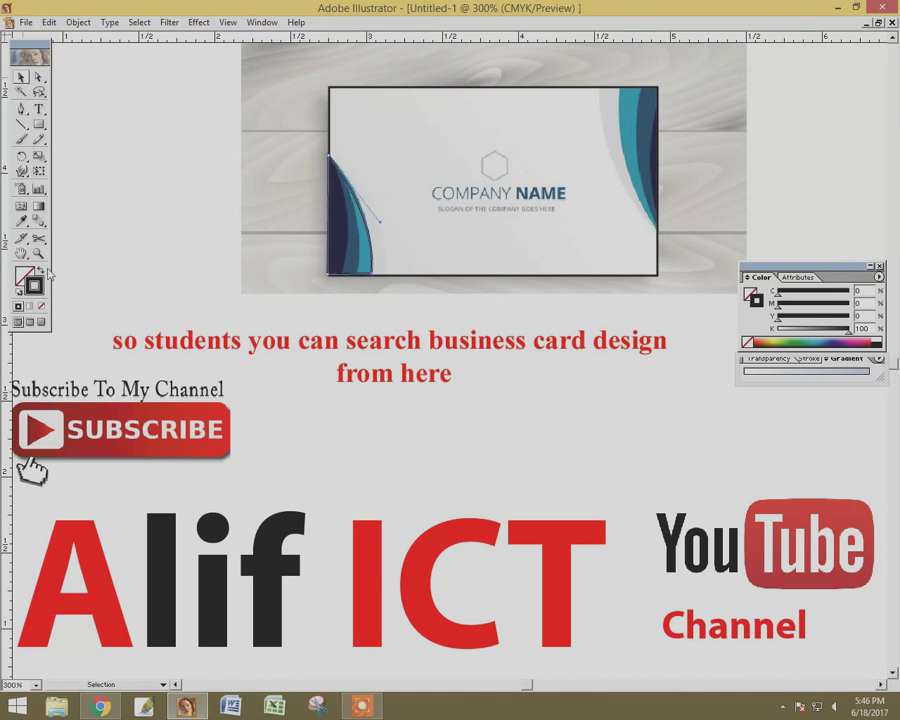
{"action": "left_click", "coordinate": [42, 270]}
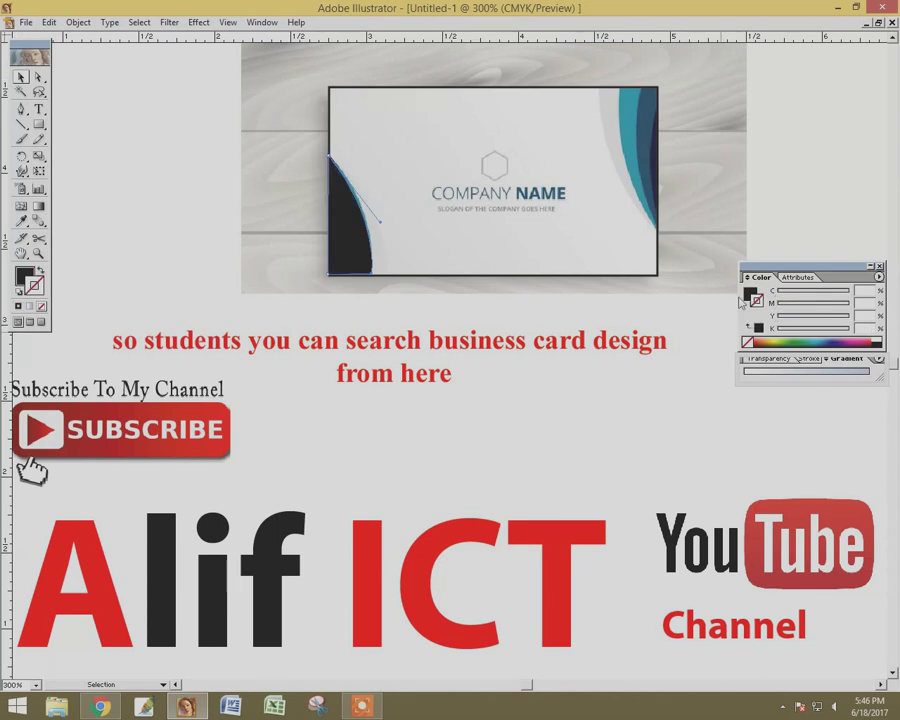
- Recolour the left wave to cyan C74 M0 Y0 K0 and adjust its curve handle with Direct Selection
{"action": "left_click", "coordinate": [823, 342]}
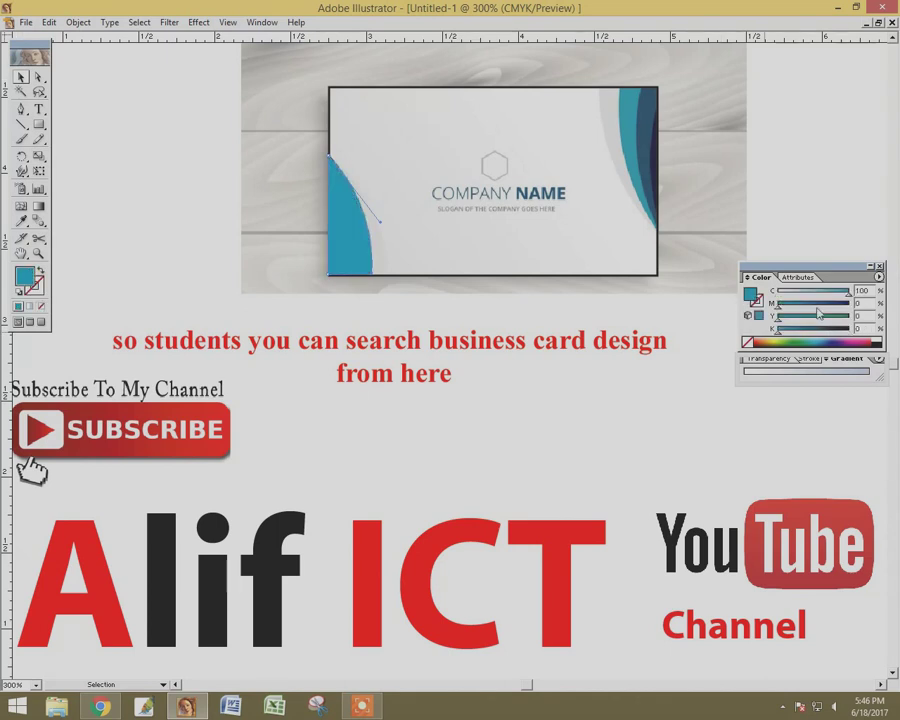
{"action": "left_click", "coordinate": [826, 293]}
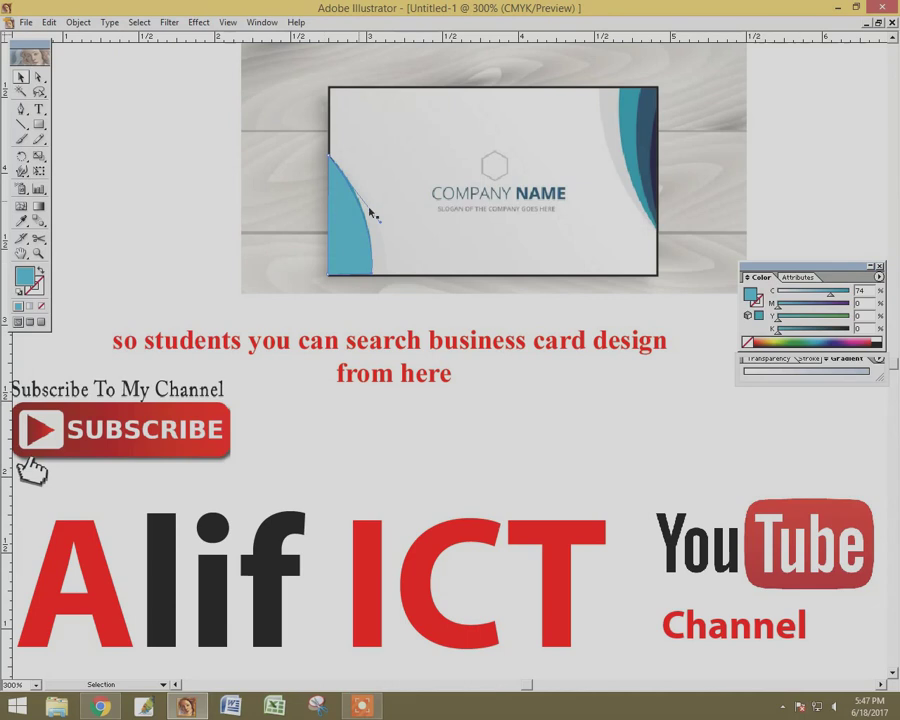
{"action": "left_click", "coordinate": [38, 77]}
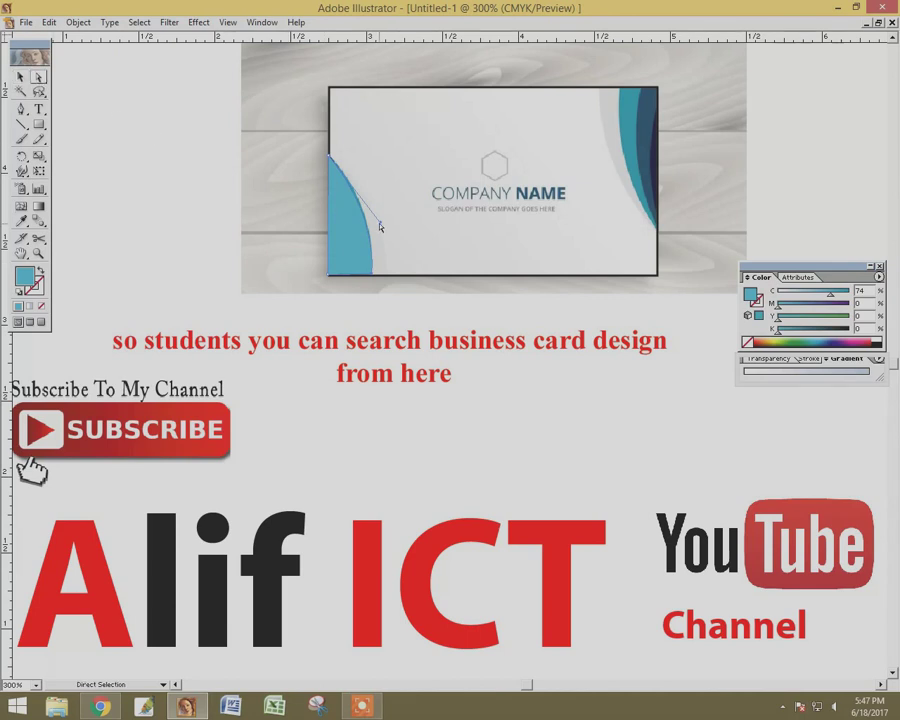
{"action": "left_click", "coordinate": [356, 233]}
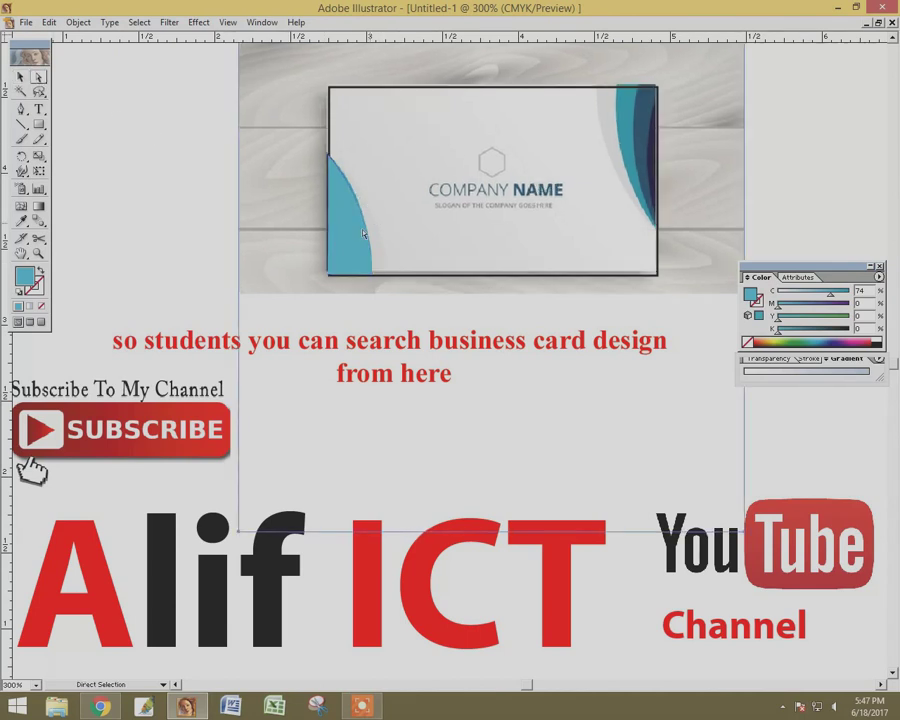
{"action": "left_click", "coordinate": [331, 160]}
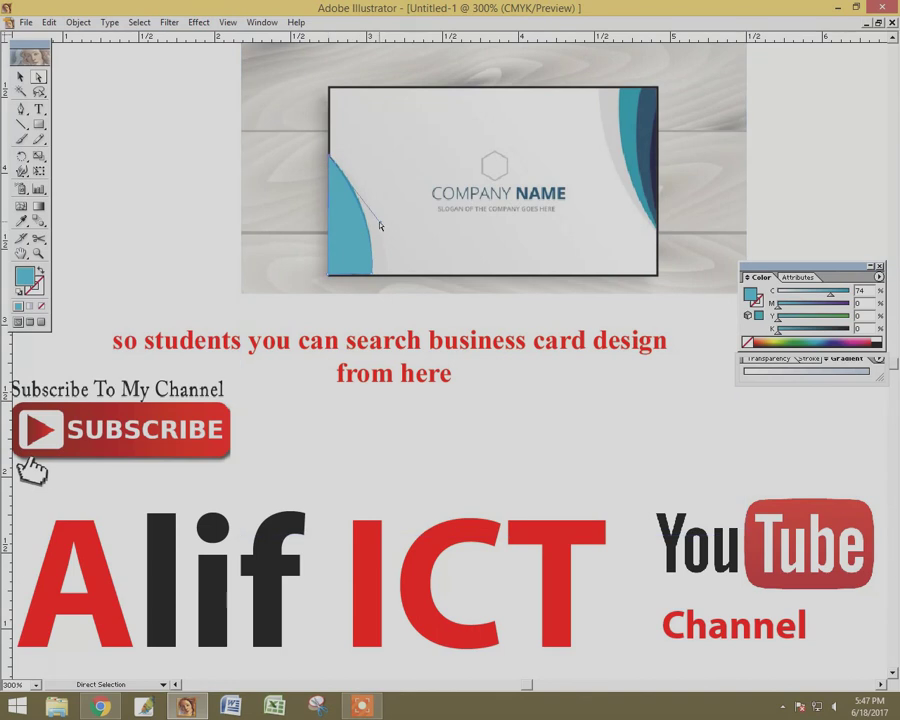
{"action": "left_click_drag", "start_coordinate": [381, 227], "coordinate": [379, 213]}
{"action": "left_click", "coordinate": [21, 76]}
- Paste a copy of the cyan wave in front, narrow it and darken it to C100 M35
{"action": "left_click", "coordinate": [343, 238]}
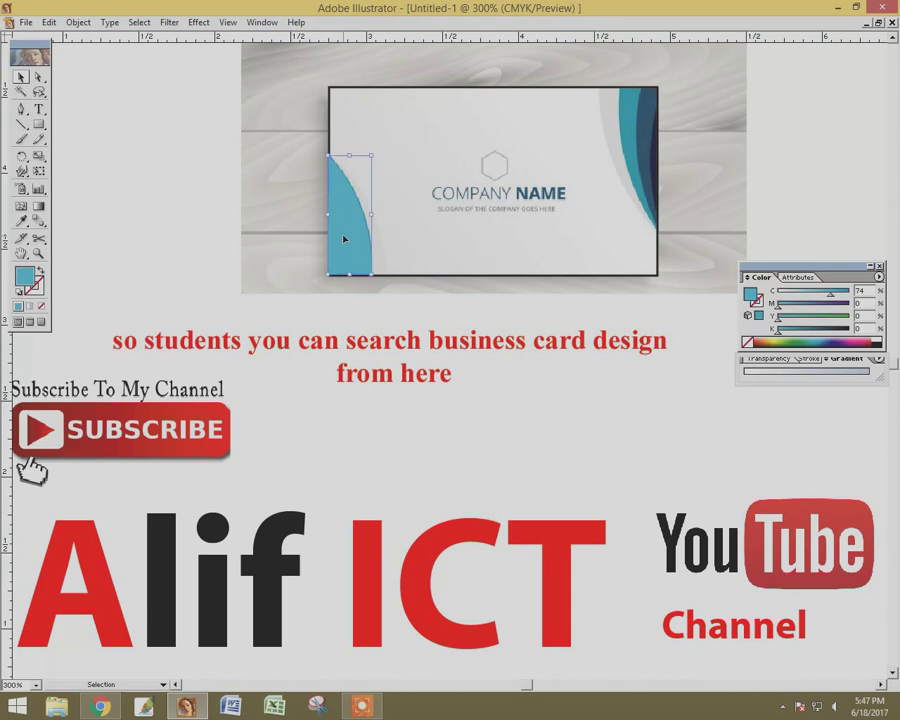
{"action": "left_click", "coordinate": [48, 22]}
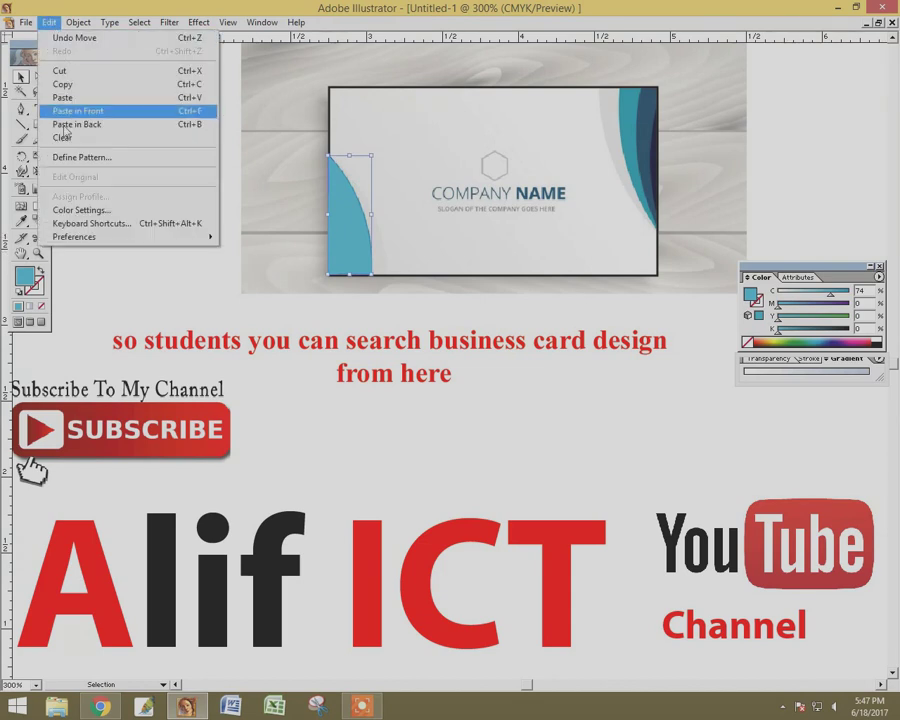
{"action": "left_click", "coordinate": [100, 88]}
{"action": "left_click", "coordinate": [48, 22]}
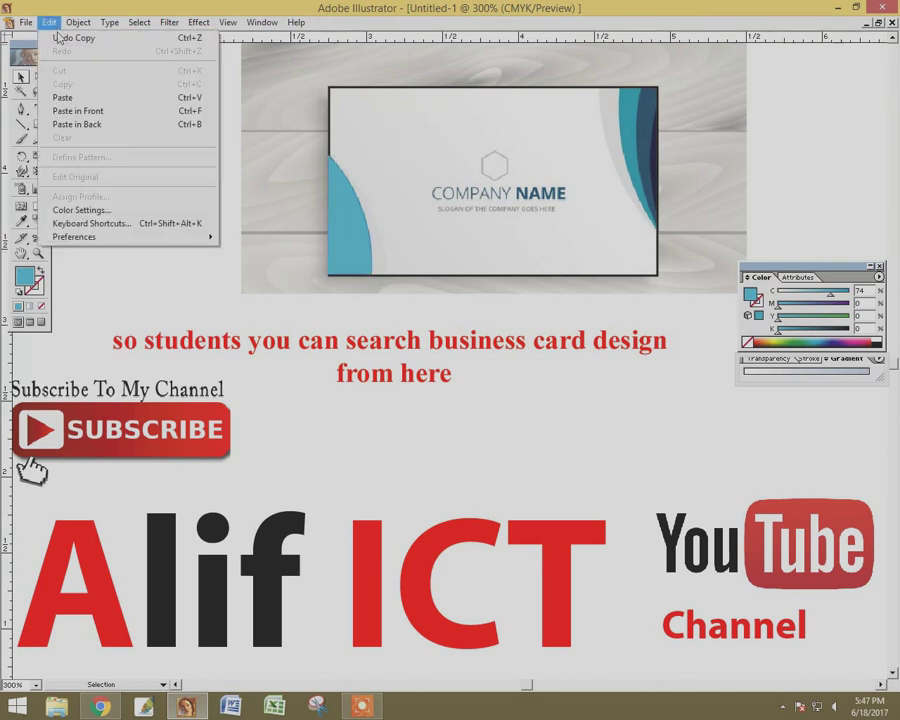
{"action": "left_click", "coordinate": [110, 111]}
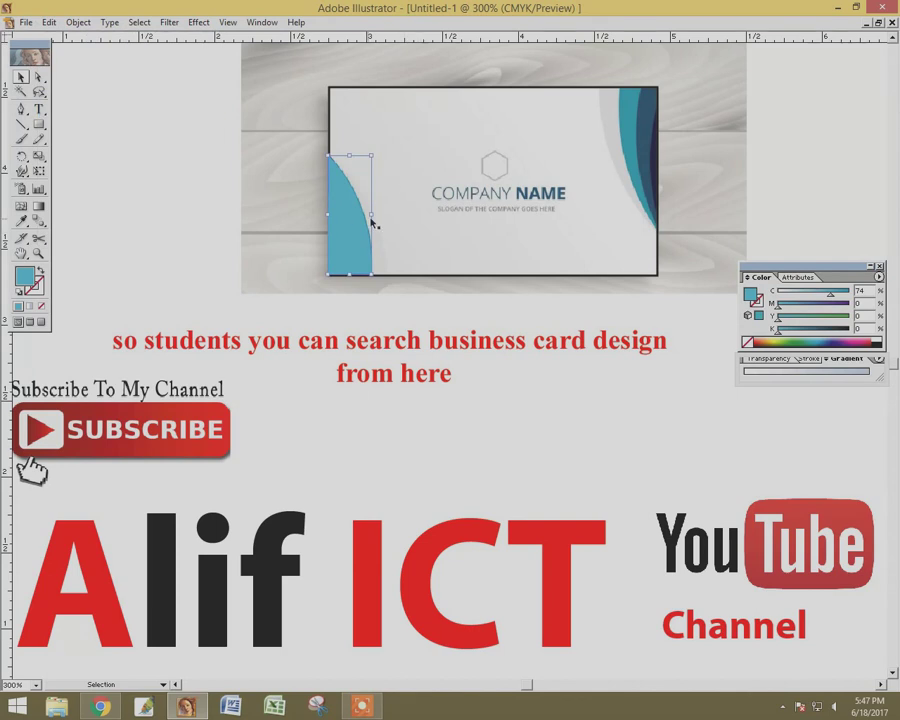
{"action": "left_click_drag", "start_coordinate": [372, 214], "coordinate": [363, 213]}
{"action": "left_click_drag", "start_coordinate": [828, 297], "coordinate": [848, 297]}
{"action": "left_click_drag", "start_coordinate": [778, 309], "coordinate": [803, 309]}
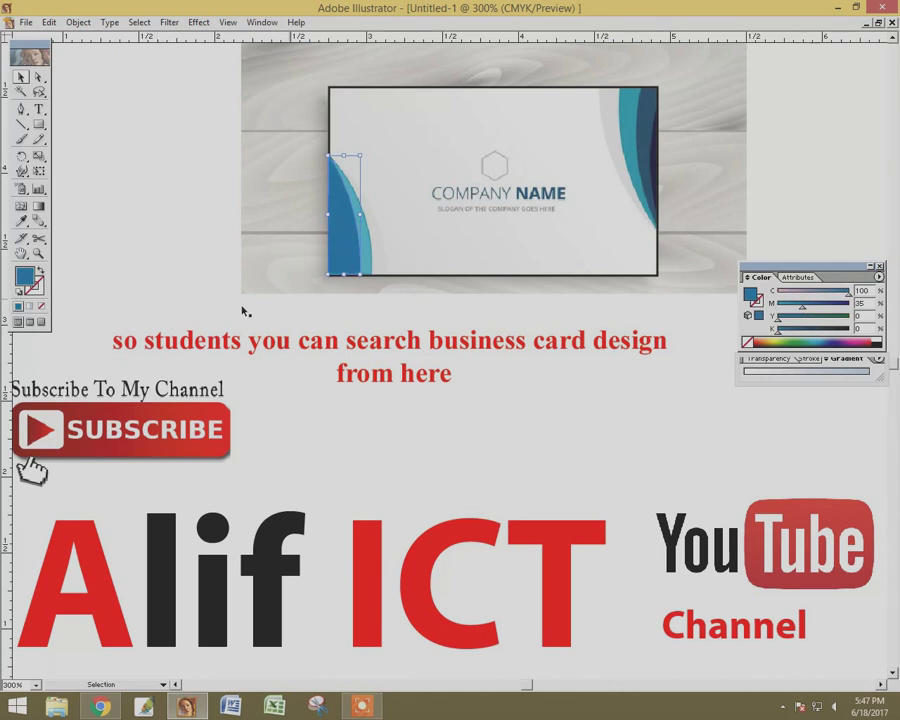
- Paste another narrower copy in deep blue C100 M75, then select all three stripes
{"action": "left_click", "coordinate": [47, 22]}
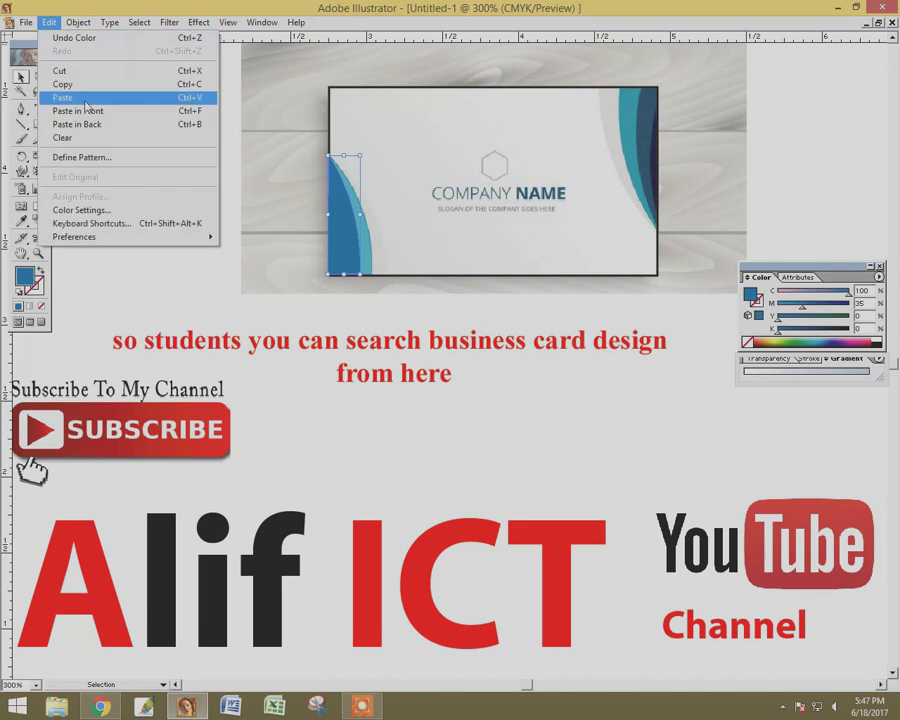
{"action": "left_click", "coordinate": [60, 82]}
{"action": "left_click", "coordinate": [49, 22]}
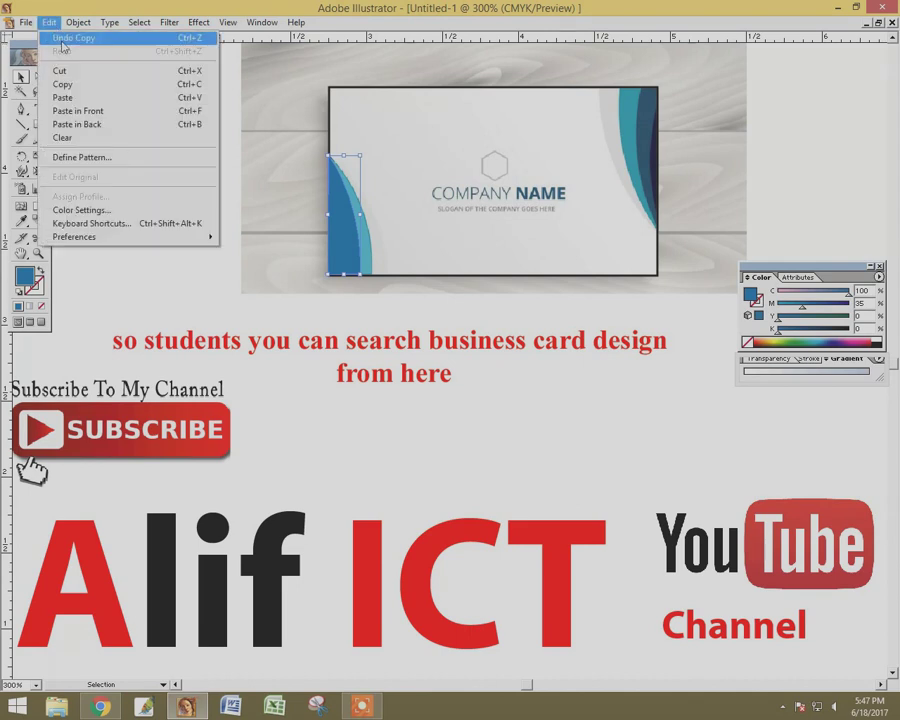
{"action": "left_click", "coordinate": [90, 108]}
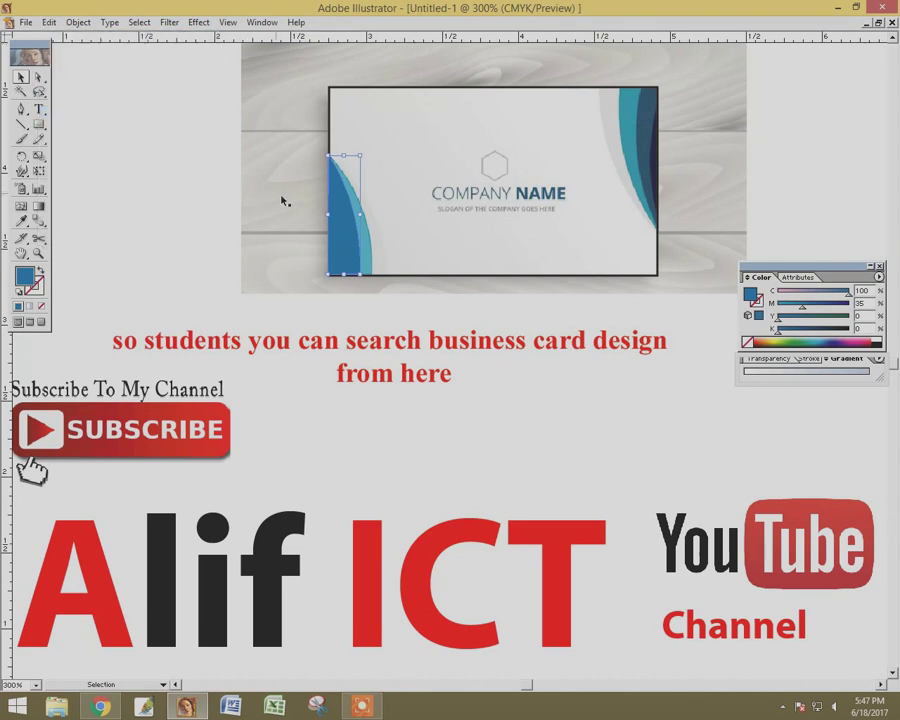
{"action": "left_click", "coordinate": [337, 230]}
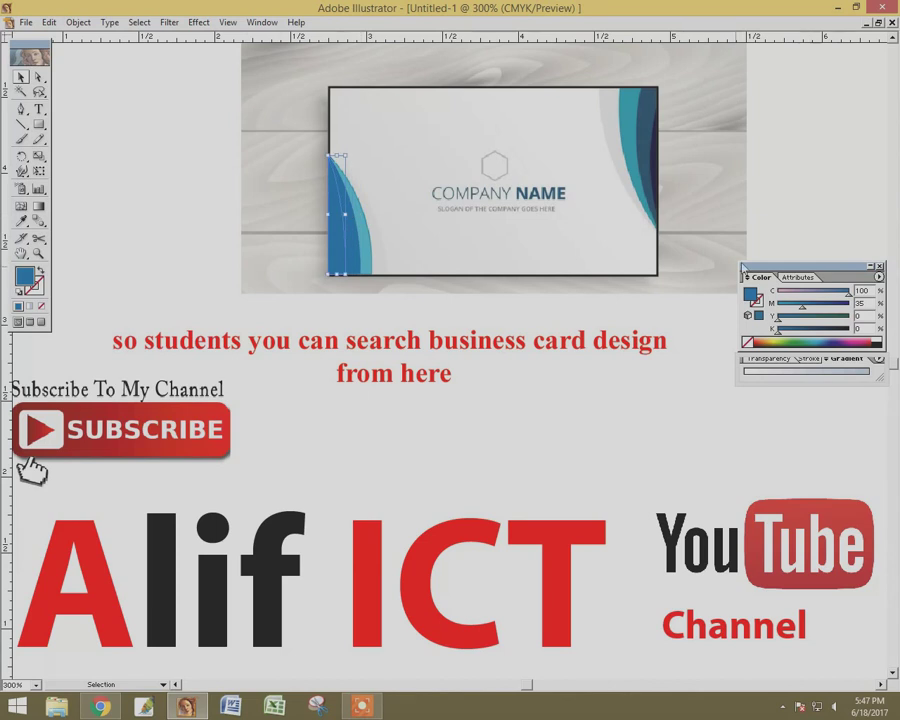
{"action": "left_click_drag", "start_coordinate": [811, 304], "coordinate": [831, 304]}
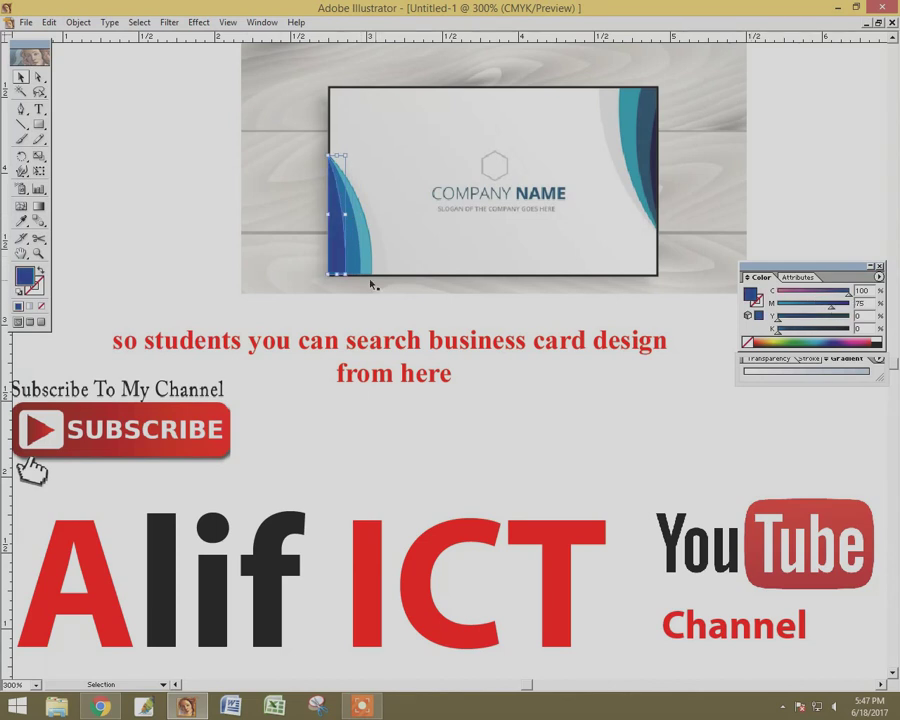
{"action": "left_click", "coordinate": [193, 245]}
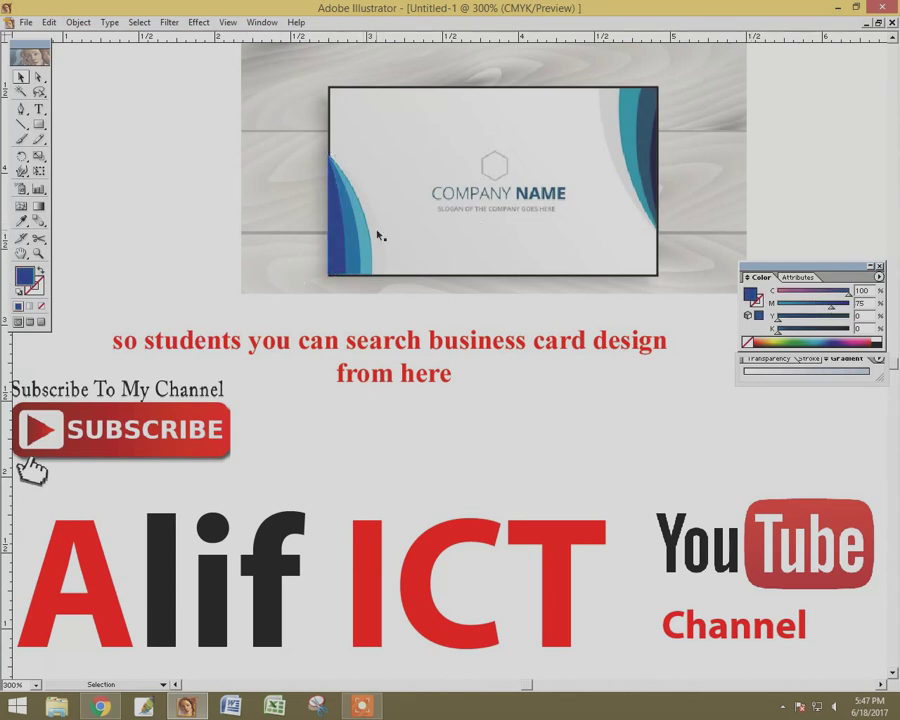
{"action": "left_click", "coordinate": [370, 253]}
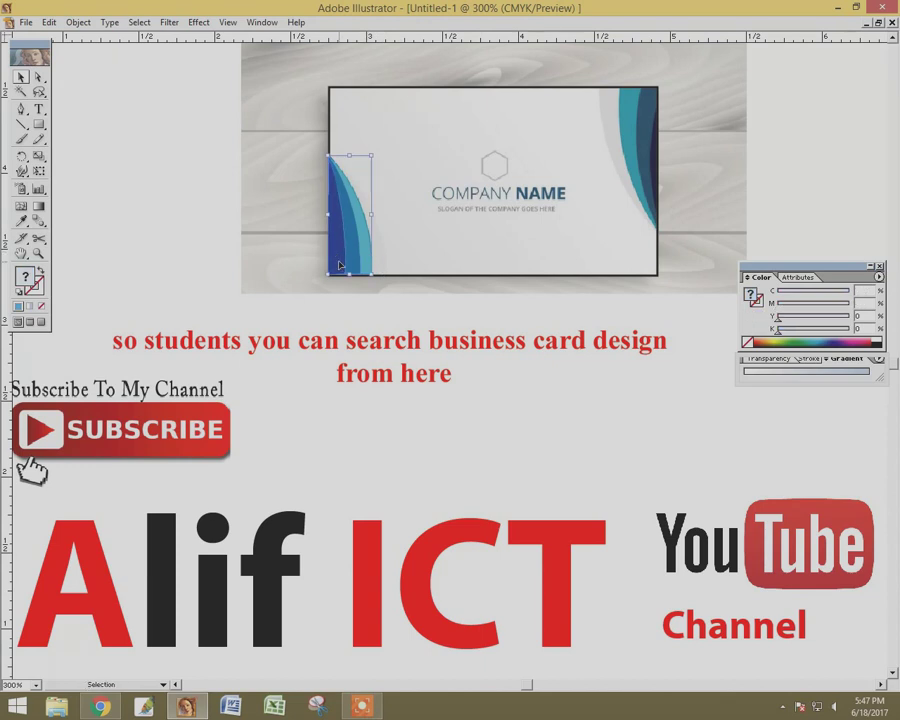
- Alt-drag a copy of the three stripes, rotate it and enlarge it into the card's top-right corner
{"action": "left_click_drag", "start_coordinate": [340, 265], "coordinate": [544, 265]}
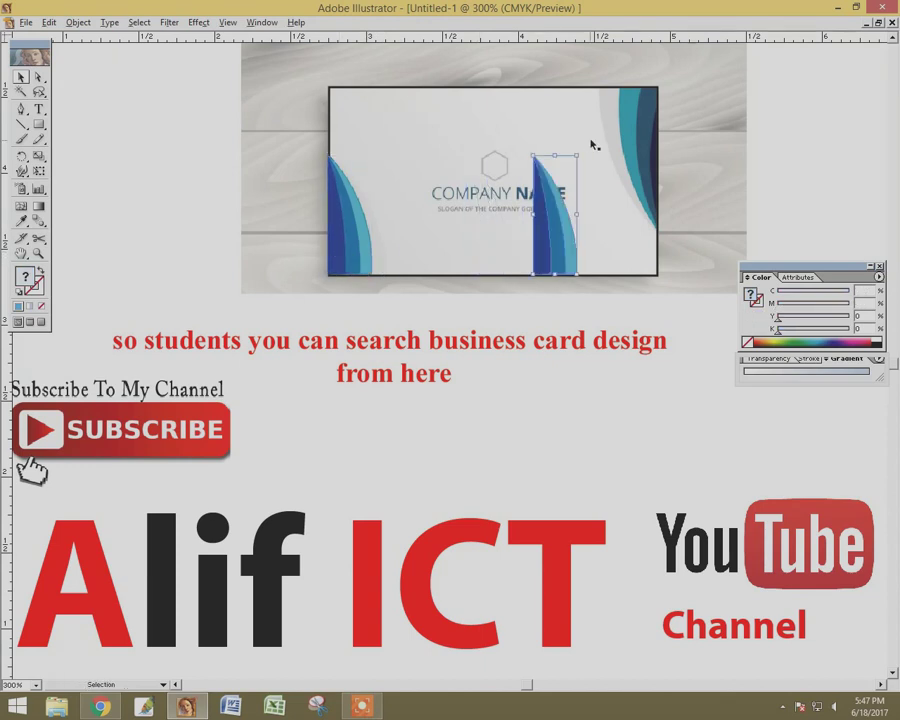
{"action": "mouse_move", "coordinate": [582, 151]}
{"action": "left_mouse_down"}
{"action": "mouse_move", "coordinate": [616, 264]}
{"action": "mouse_move", "coordinate": [607, 264]}
{"action": "left_mouse_up"}
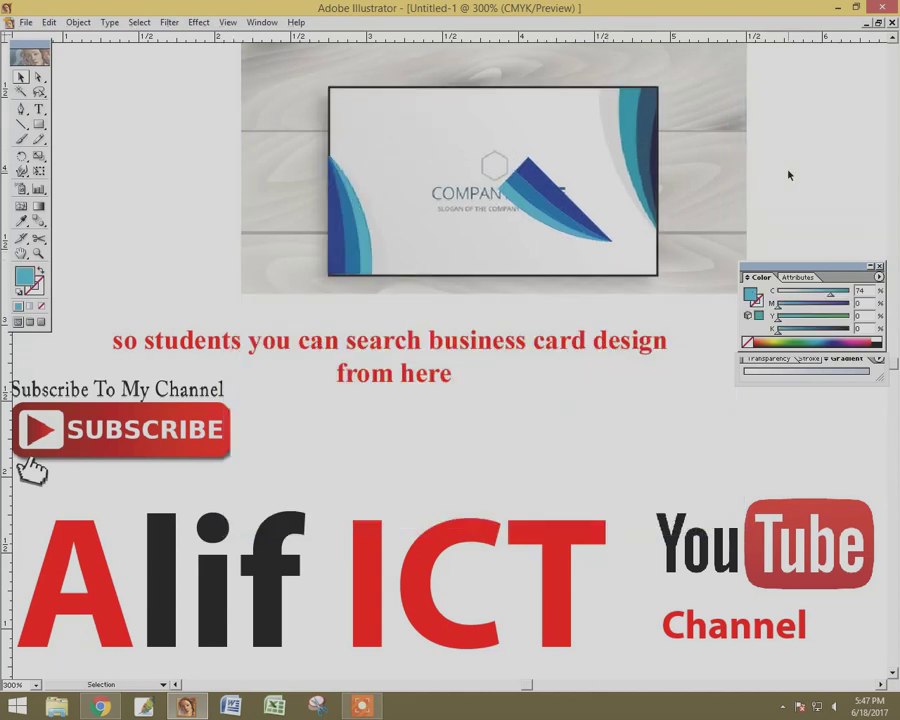
{"action": "key", "text": "ctrl+z"}
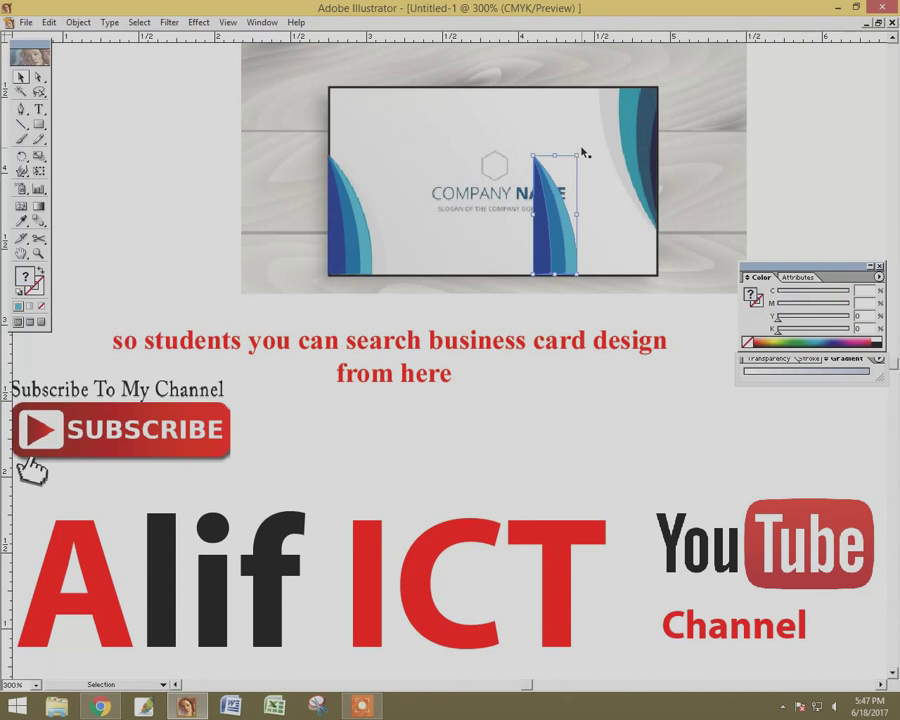
{"action": "left_click_drag", "start_coordinate": [581, 154], "coordinate": [508, 183]}
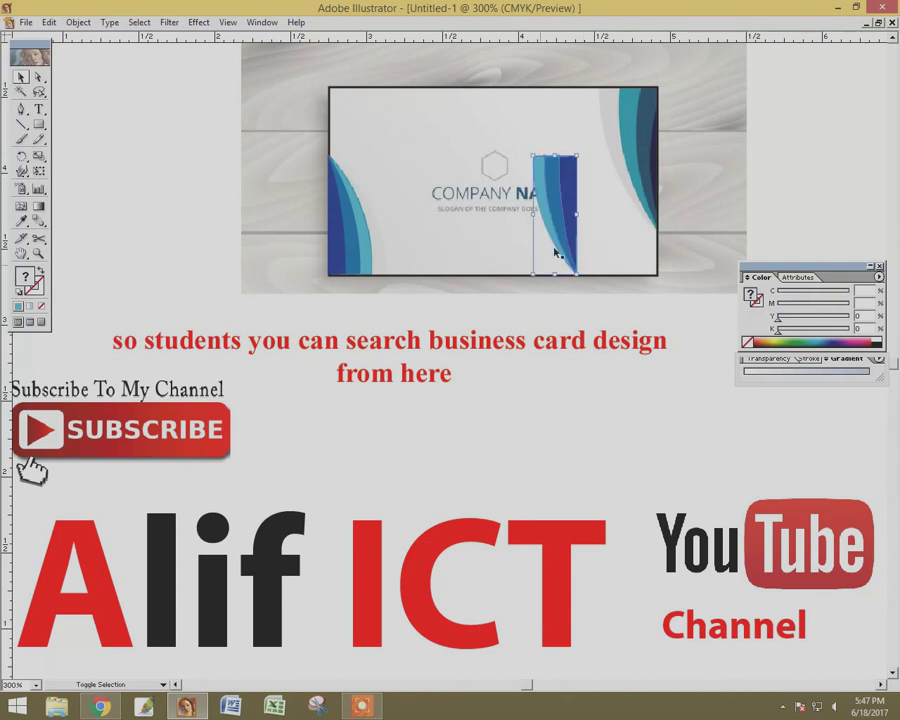
{"action": "left_click_drag", "start_coordinate": [573, 183], "coordinate": [655, 115]}
{"action": "left_click_drag", "start_coordinate": [614, 206], "coordinate": [610, 240]}
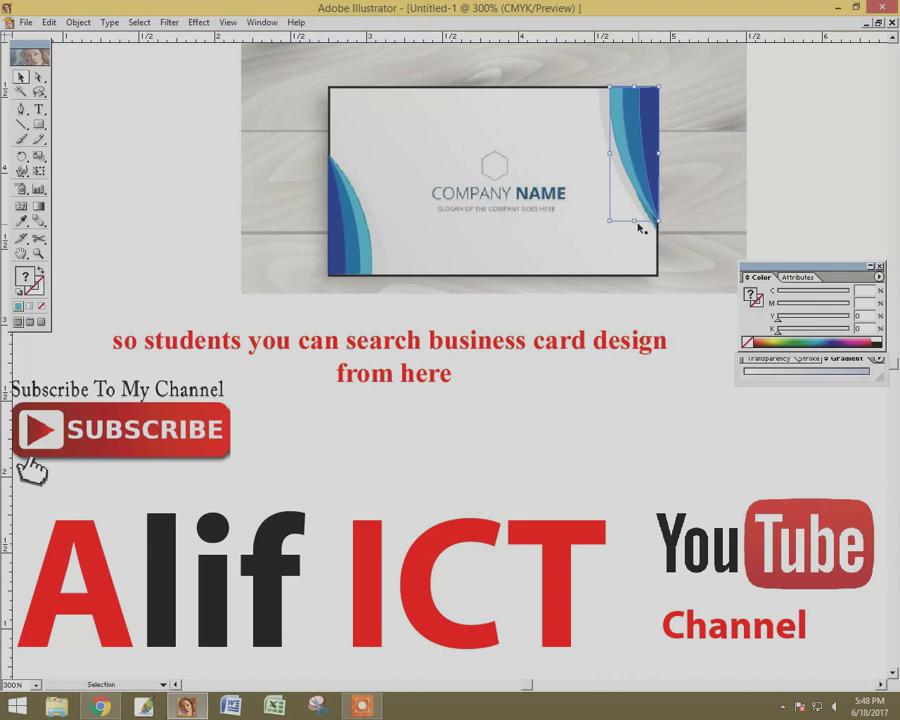
- Select the top-right corner curve and undo the accidental reshaping edits
{"action": "left_click", "coordinate": [700, 160]}
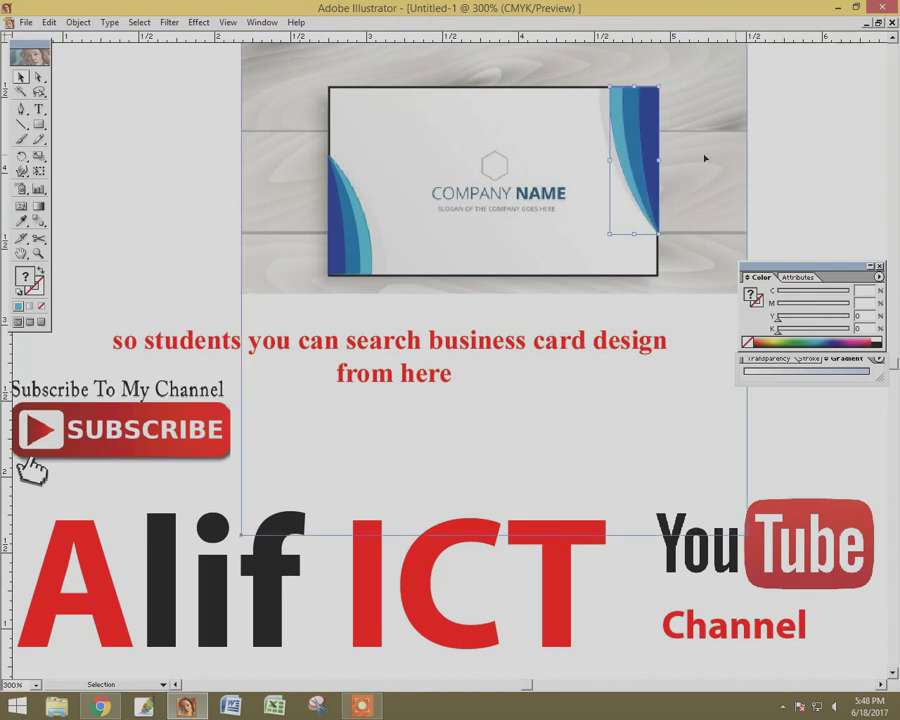
{"action": "left_click", "coordinate": [620, 133]}
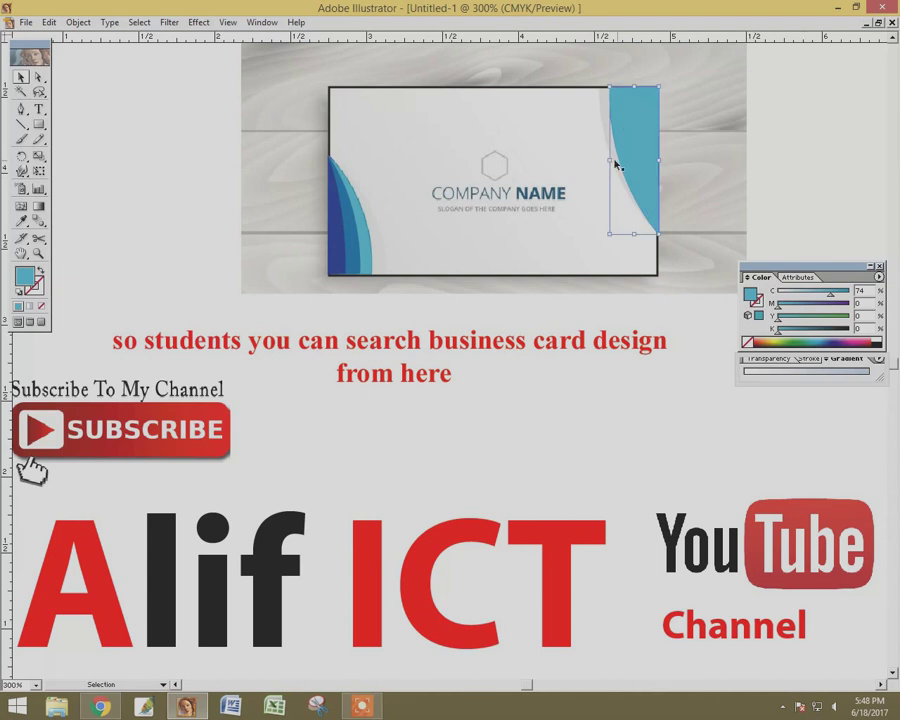
{"action": "left_click_drag", "start_coordinate": [609, 157], "coordinate": [597, 159]}
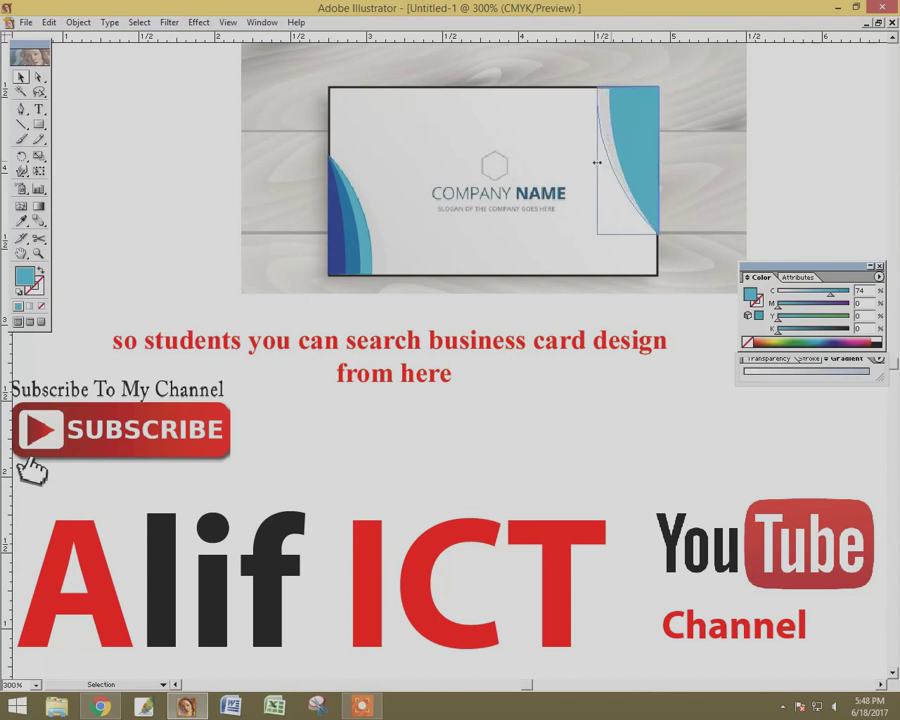
{"action": "key", "text": "ctrl+z"}
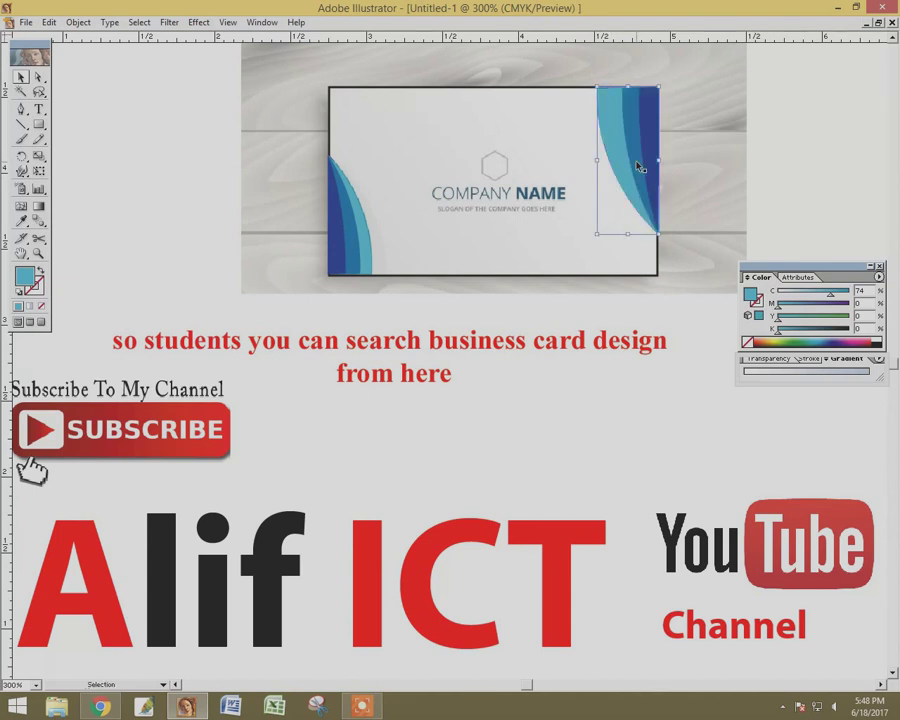
{"action": "key", "text": "ctrl+z"}
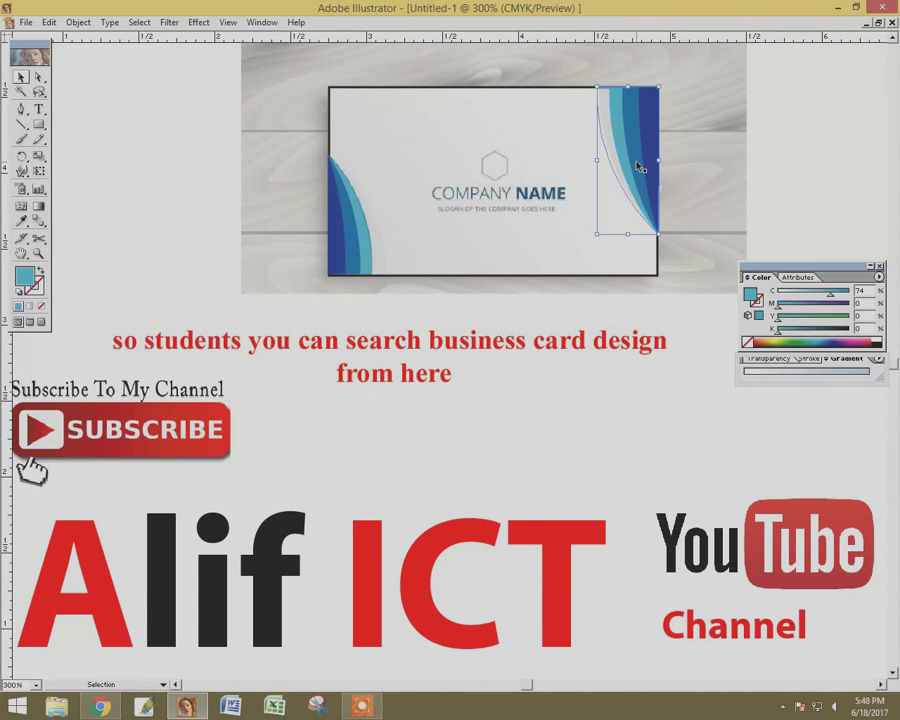
{"action": "key", "text": "ctrl+z"}
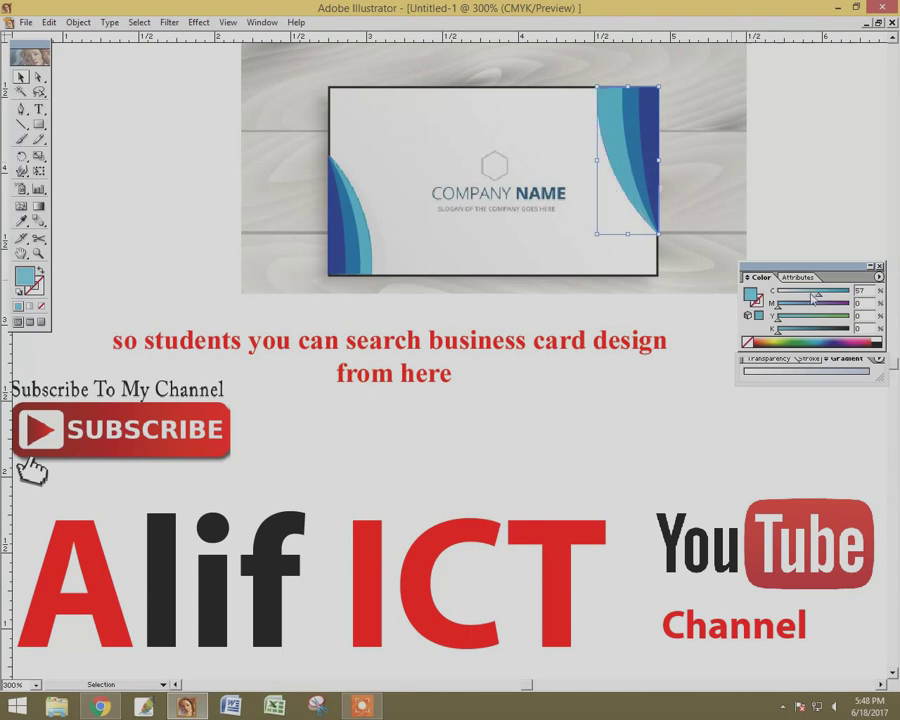
- Set the curve's outer stripe fill to pale grey-blue C22 M0 Y0 K12
{"action": "left_click", "coordinate": [797, 294]}
{"action": "left_click_drag", "start_coordinate": [788, 313], "coordinate": [783, 323]}
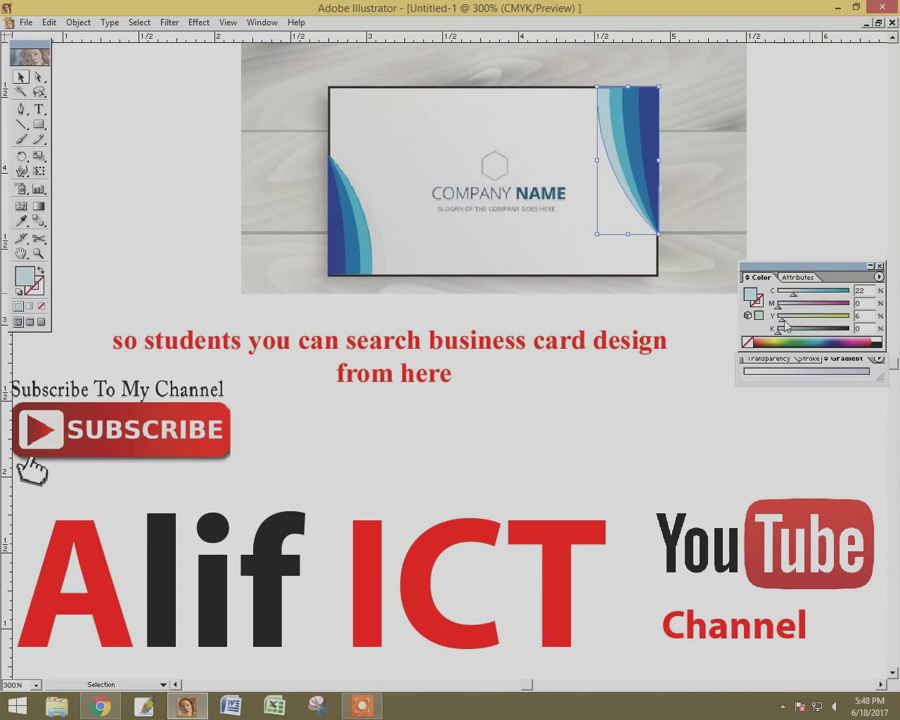
{"action": "left_click", "coordinate": [783, 331]}
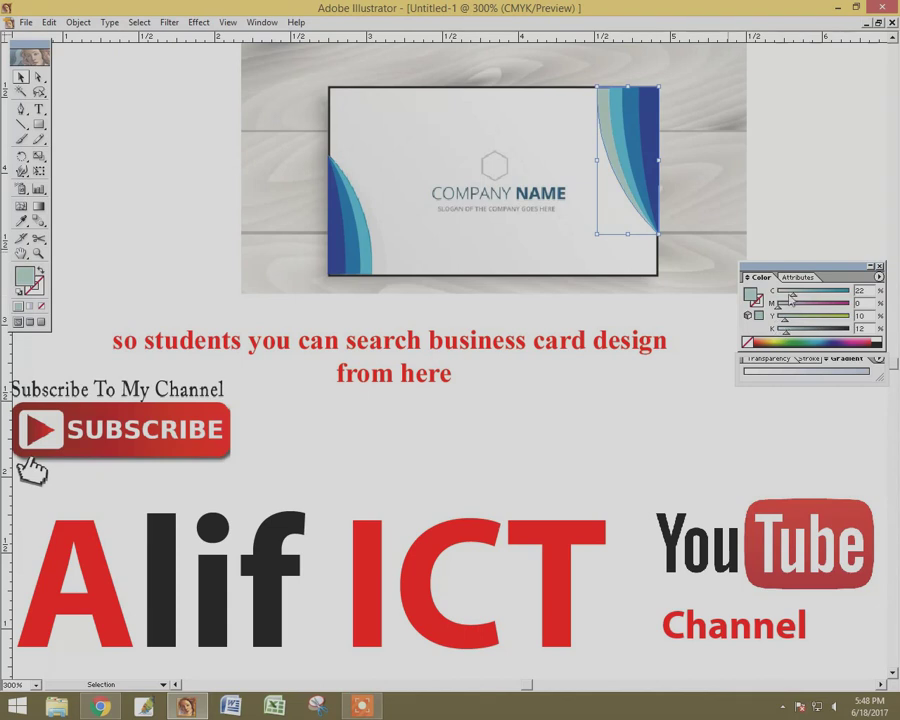
{"action": "left_click_drag", "start_coordinate": [783, 323], "coordinate": [640, 212]}
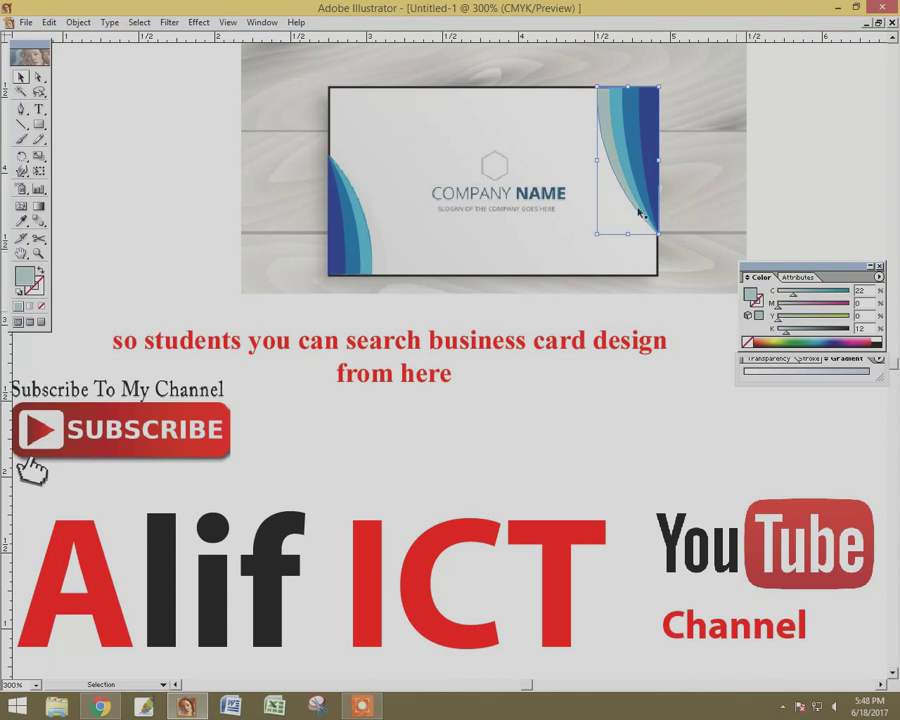
{"action": "left_click", "coordinate": [625, 128], "text": "shift"}
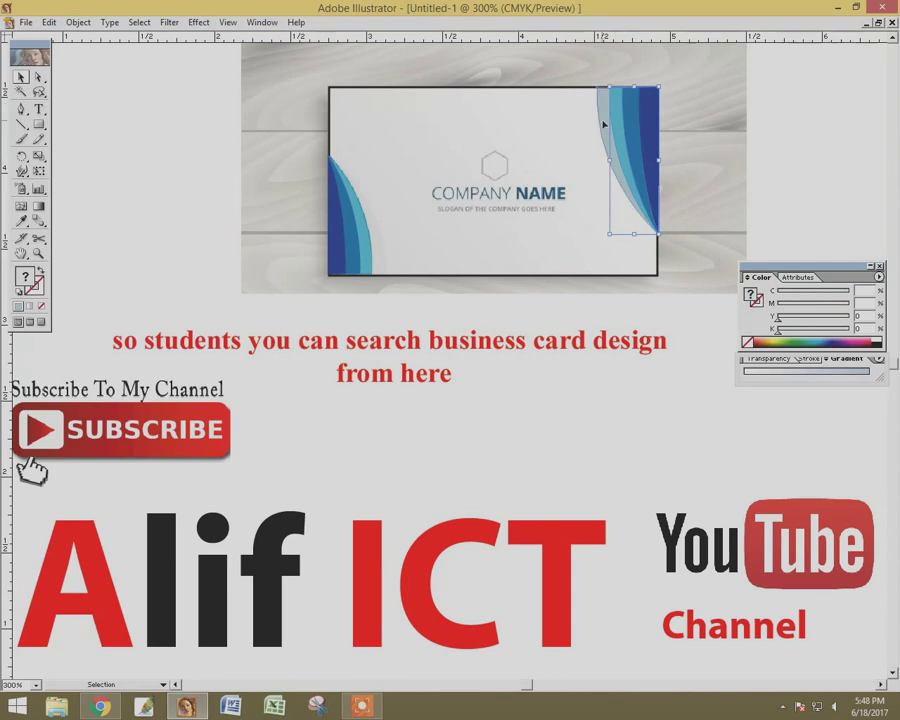
{"action": "left_click", "coordinate": [813, 127]}
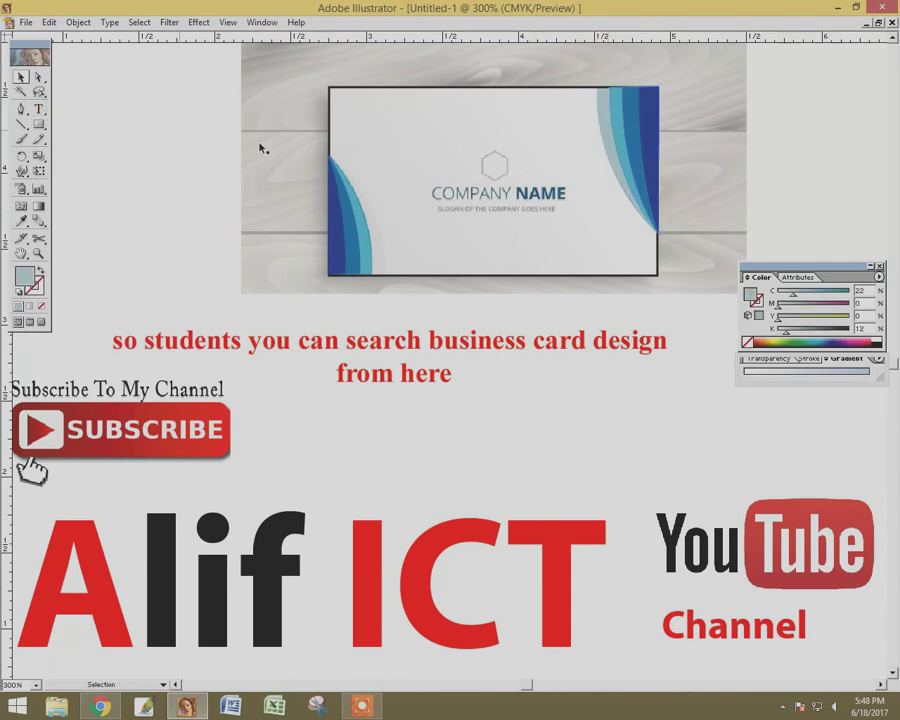
- Move the reference card image off the card and bring a Netsoft Solutions Ltd. copy onto it
{"action": "left_click", "coordinate": [294, 114]}
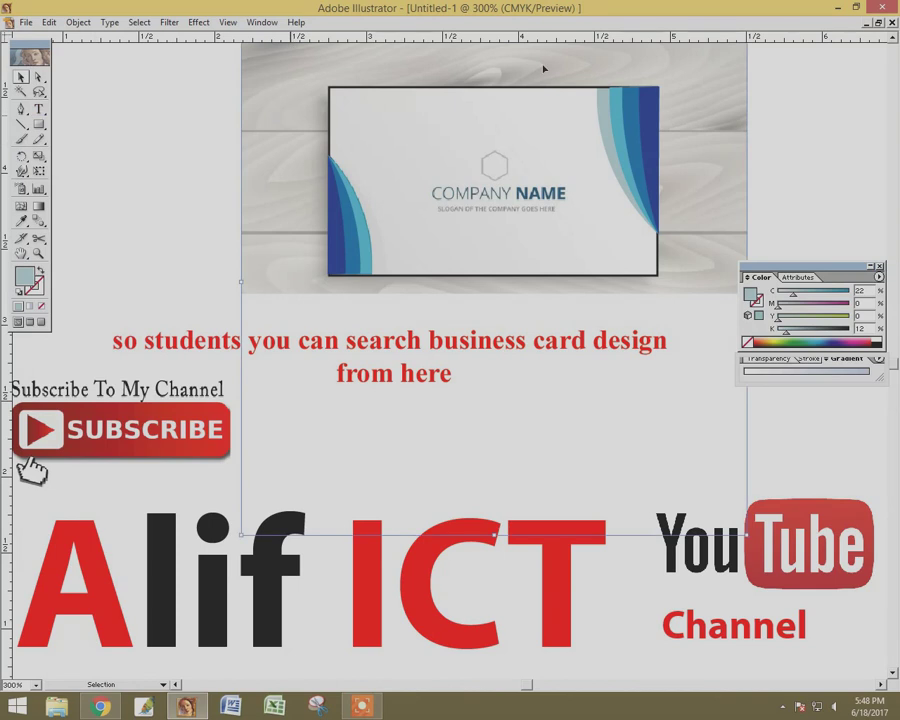
{"action": "mouse_move", "coordinate": [544, 69]}
{"action": "left_mouse_down"}
{"action": "mouse_move", "coordinate": [747, 155]}
{"action": "mouse_move", "coordinate": [299, 176]}
{"action": "mouse_move", "coordinate": [612, 192]}
{"action": "left_mouse_up"}
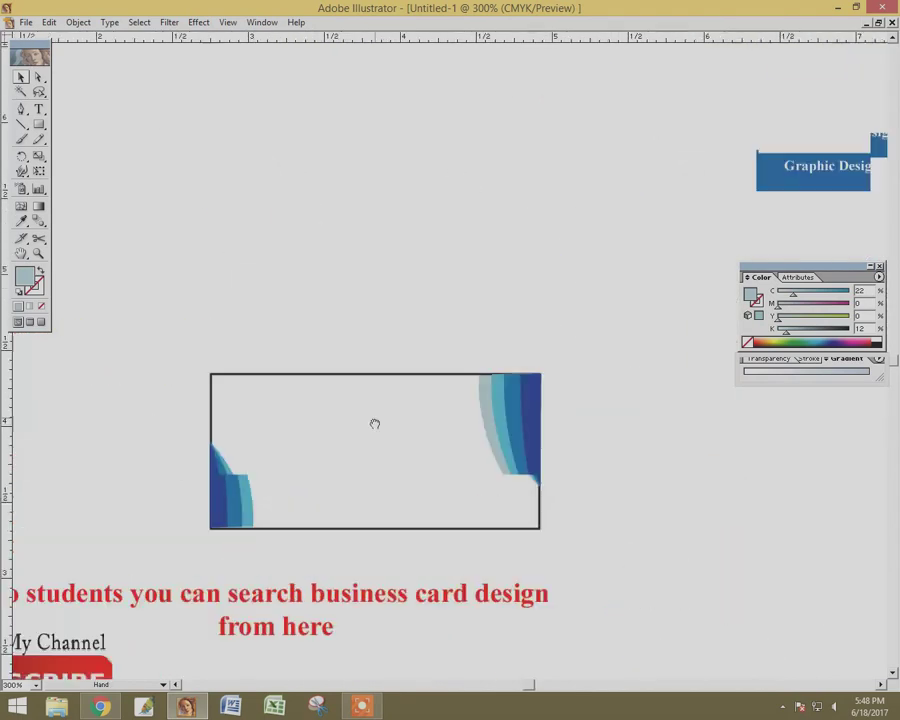
{"action": "key", "text": "ctrl+minus"}
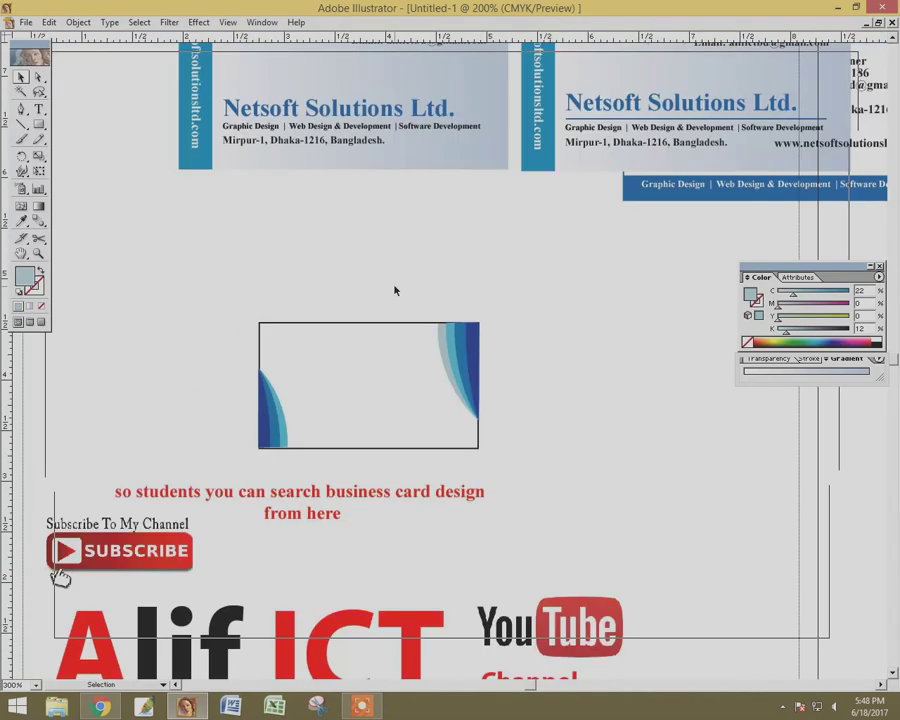
{"action": "key", "text": "ctrl+minus"}
{"action": "mouse_move", "coordinate": [395, 176]}
{"action": "left_mouse_down"}
{"action": "mouse_move", "coordinate": [452, 383]}
{"action": "mouse_move", "coordinate": [427, 378]}
{"action": "left_mouse_up"}
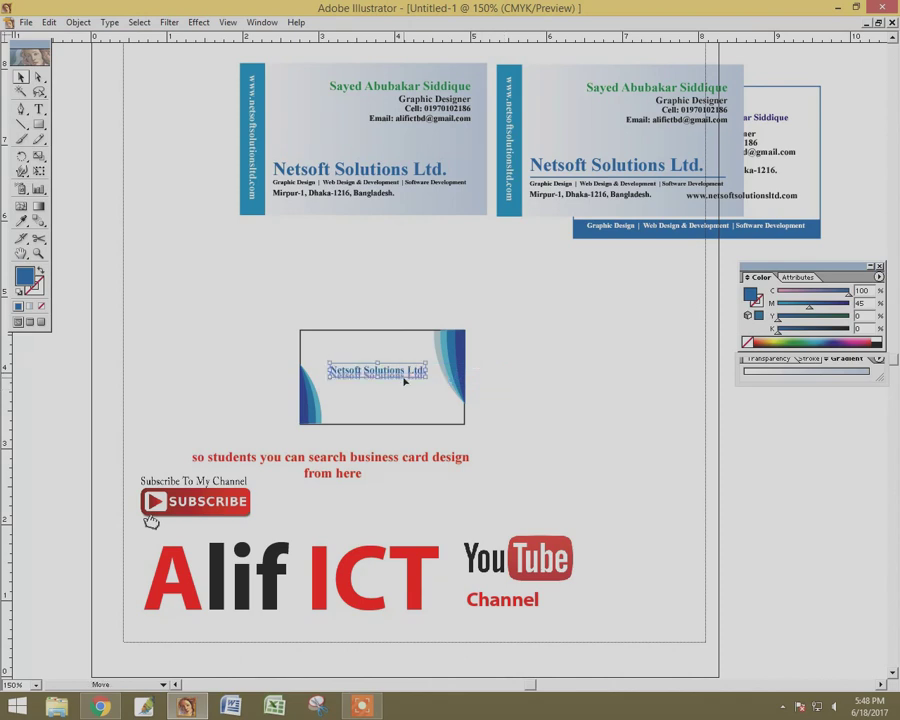
- Scale a YouTube logo copy down and centre it above the Netsoft Solutions Ltd. title
{"action": "left_click", "coordinate": [508, 370]}
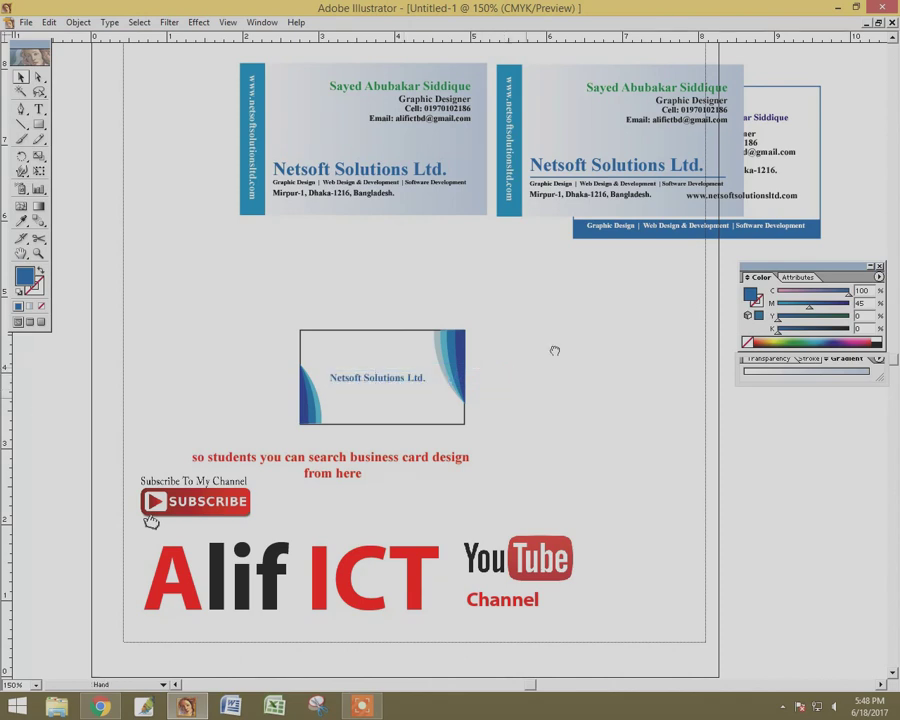
{"action": "key", "text": "ctrl+="}
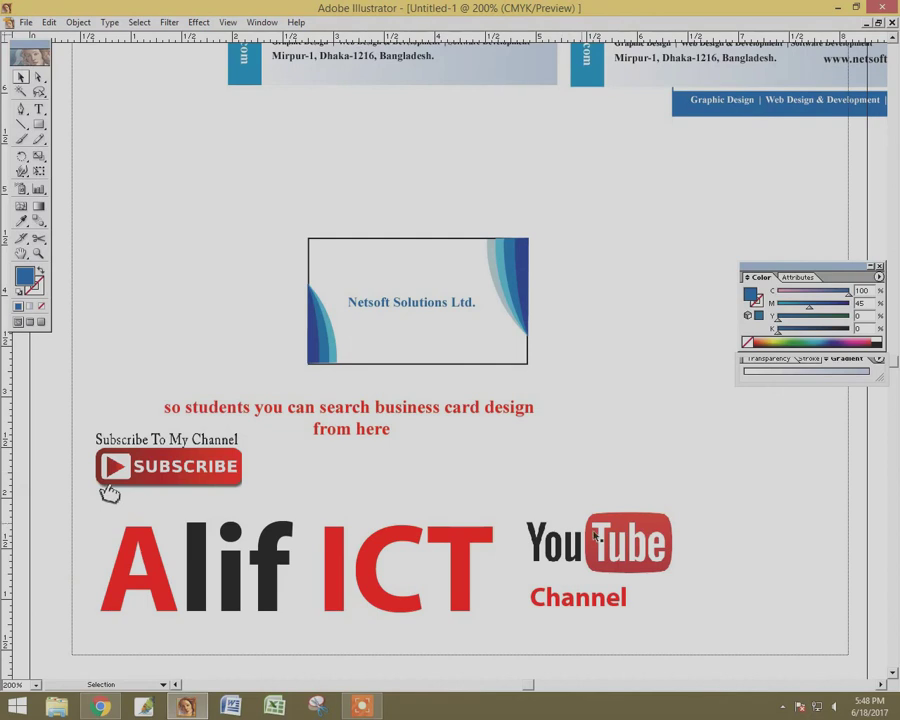
{"action": "left_click_drag", "start_coordinate": [595, 537], "coordinate": [532, 360], "text": "alt"}
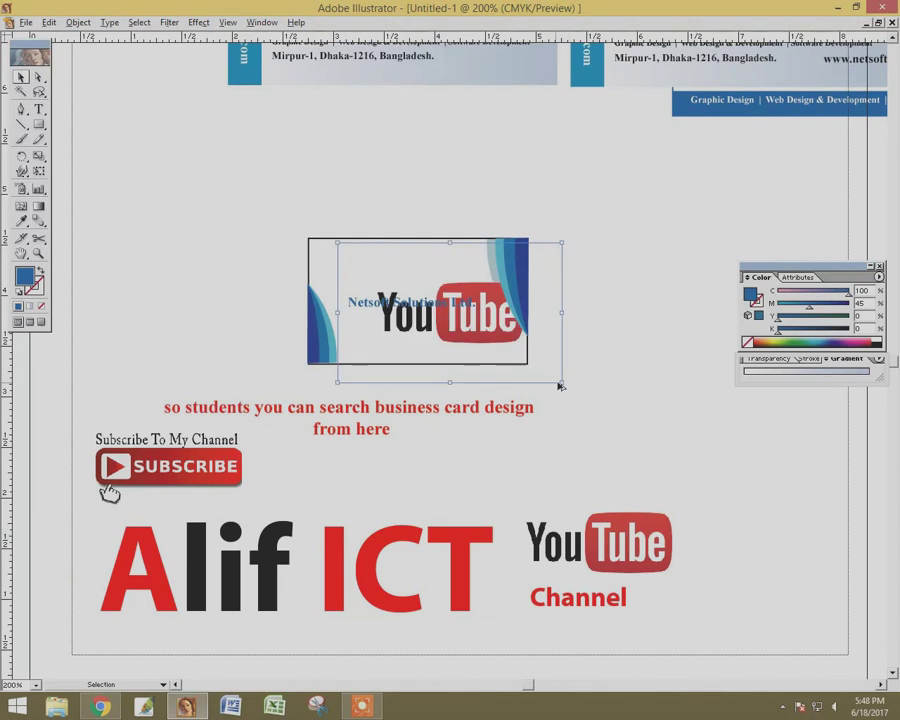
{"action": "left_click_drag", "start_coordinate": [561, 381], "coordinate": [409, 289]}
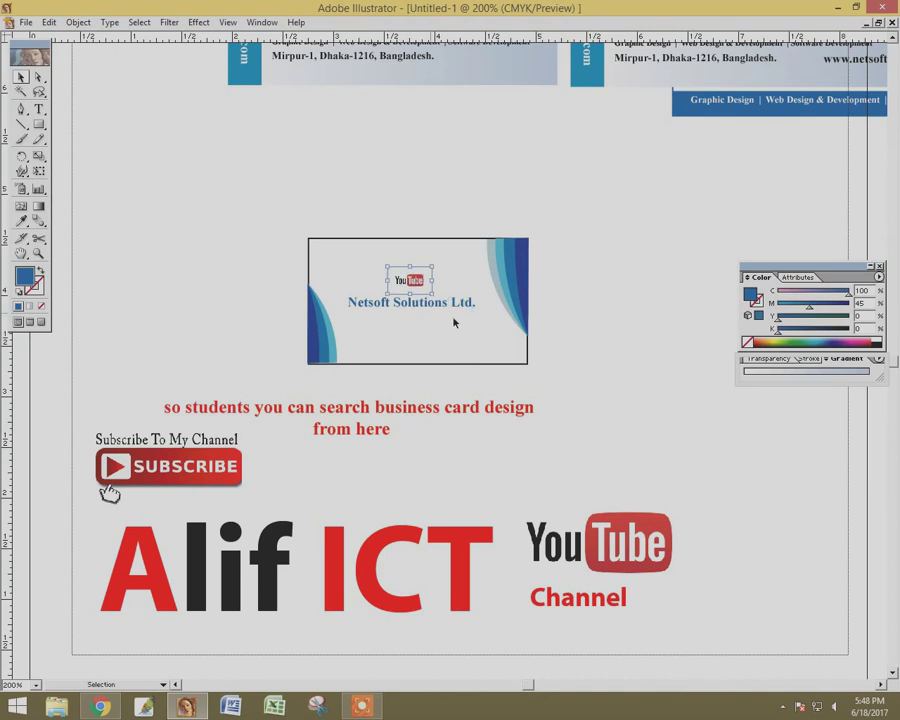
{"action": "left_click", "coordinate": [444, 310], "text": "shift"}
{"action": "left_click", "coordinate": [590, 333]}
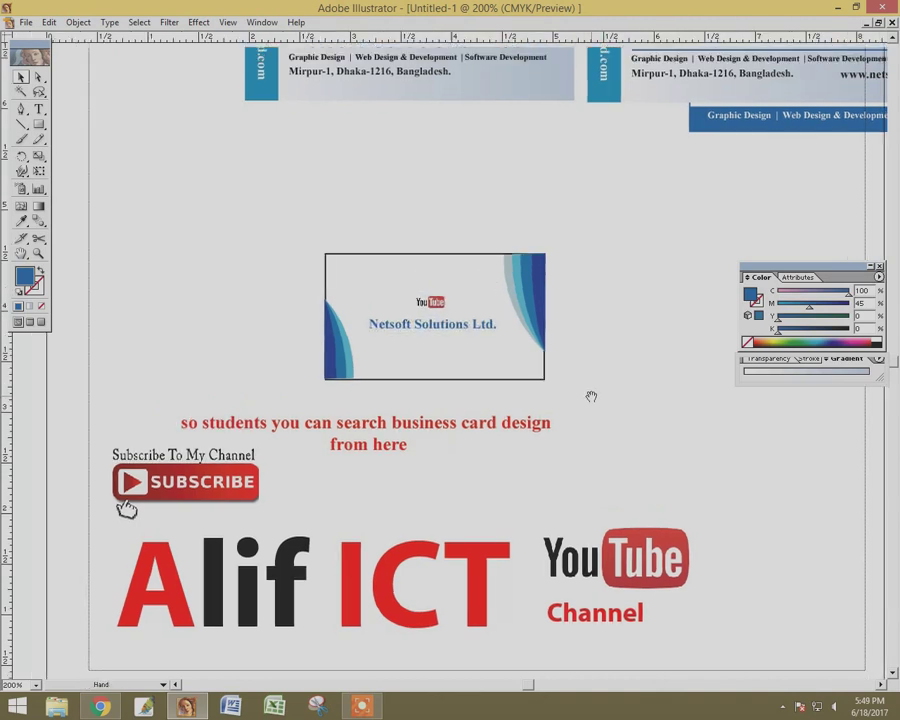
- Duplicate the whole business card and place the copy beside the original on the right
{"action": "left_click_drag", "start_coordinate": [295, 214], "coordinate": [576, 373]}
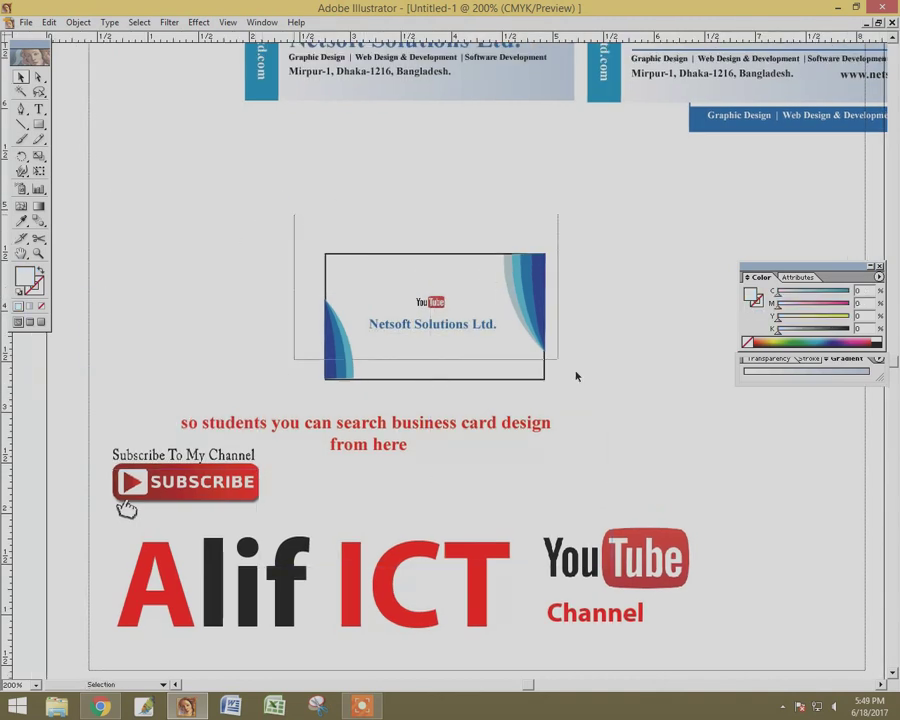
{"action": "left_click_drag", "start_coordinate": [548, 320], "coordinate": [330, 320]}
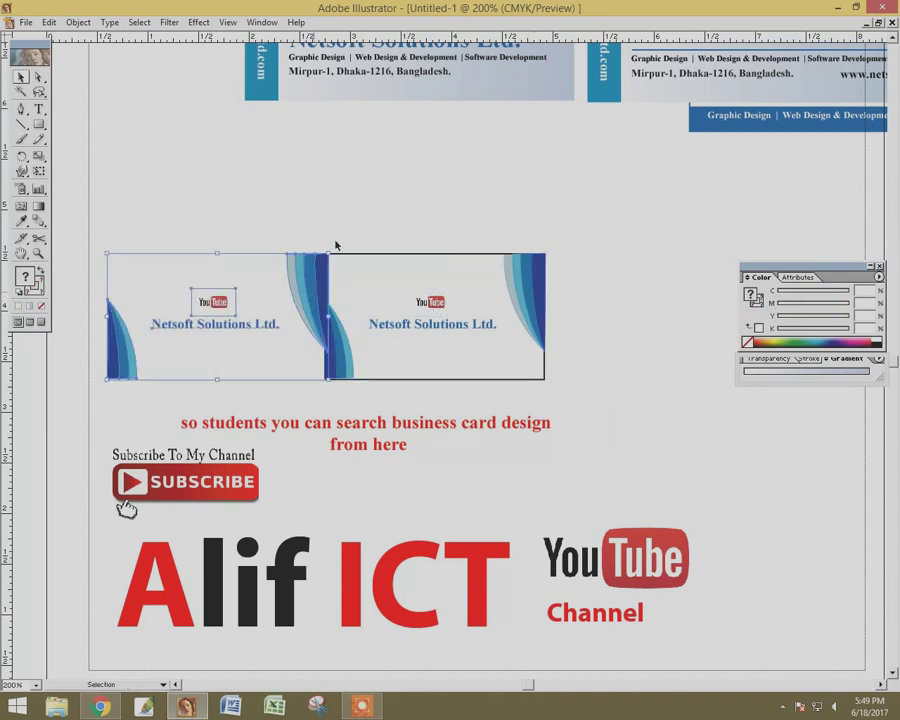
{"action": "key", "text": "ctrl+z"}
{"action": "left_click", "coordinate": [343, 207]}
{"action": "mouse_move", "coordinate": [278, 232]}
{"action": "left_mouse_down"}
{"action": "mouse_move", "coordinate": [562, 362]}
{"action": "mouse_move", "coordinate": [303, 229]}
{"action": "left_mouse_up"}
{"action": "left_click", "coordinate": [581, 370]}
{"action": "mouse_move", "coordinate": [344, 352]}
{"action": "left_mouse_down"}
{"action": "mouse_move", "coordinate": [145, 333]}
{"action": "mouse_move", "coordinate": [147, 340]}
{"action": "left_mouse_up"}
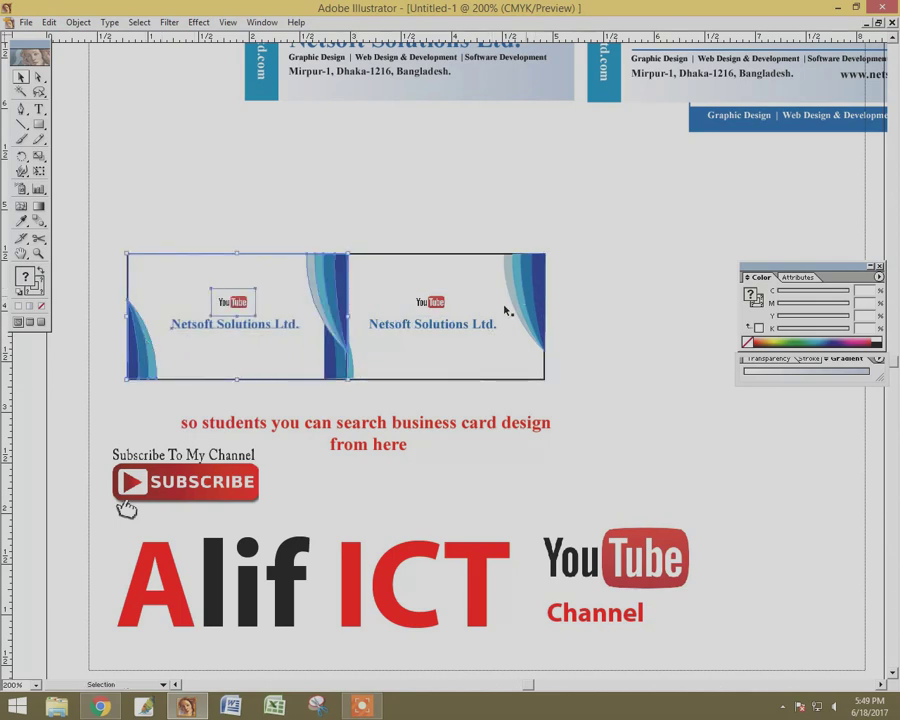
{"action": "key", "text": "ctrl+z"}
{"action": "left_click_drag", "start_coordinate": [349, 344], "coordinate": [589, 344]}
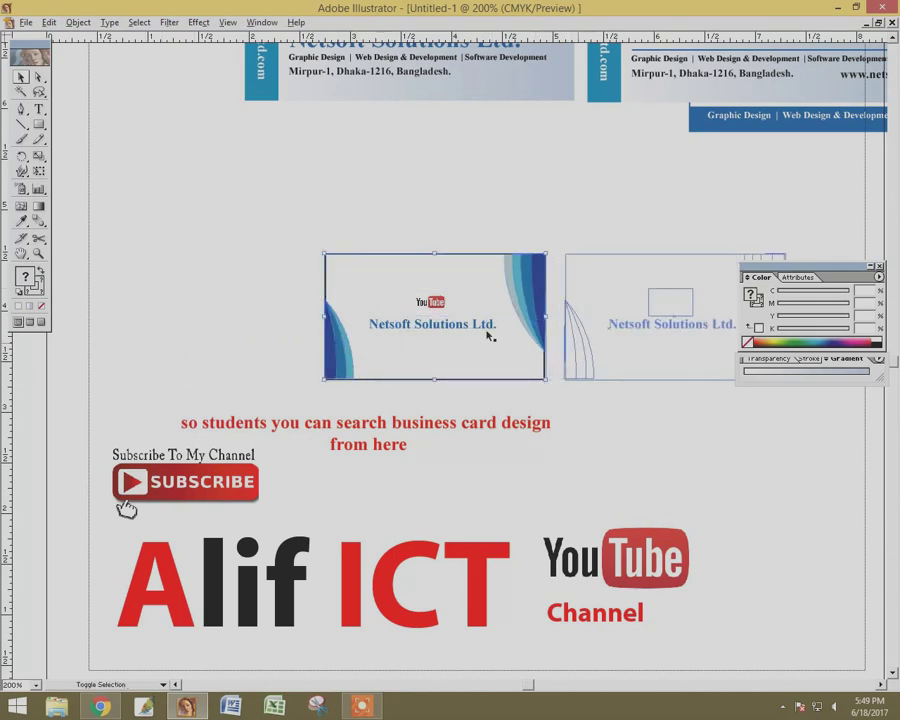
{"action": "left_click_drag", "start_coordinate": [390, 284], "coordinate": [322, 268]}
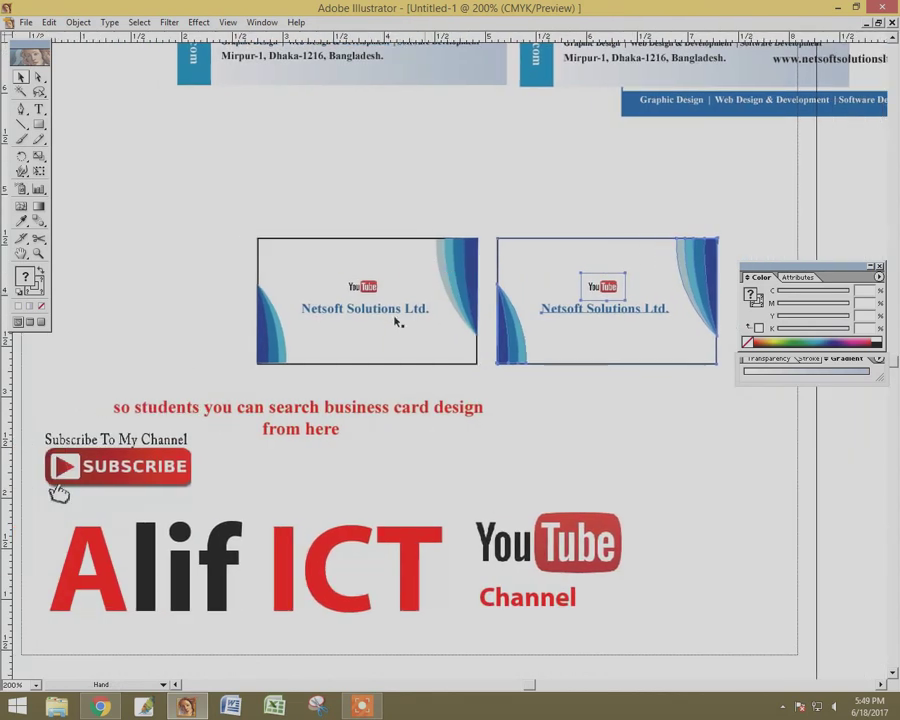
- Delete the YouTube logo and company name from the left card
{"action": "left_click", "coordinate": [371, 290]}
{"action": "key", "text": "Delete"}
{"action": "left_click", "coordinate": [365, 308]}
{"action": "key", "text": "Delete"}
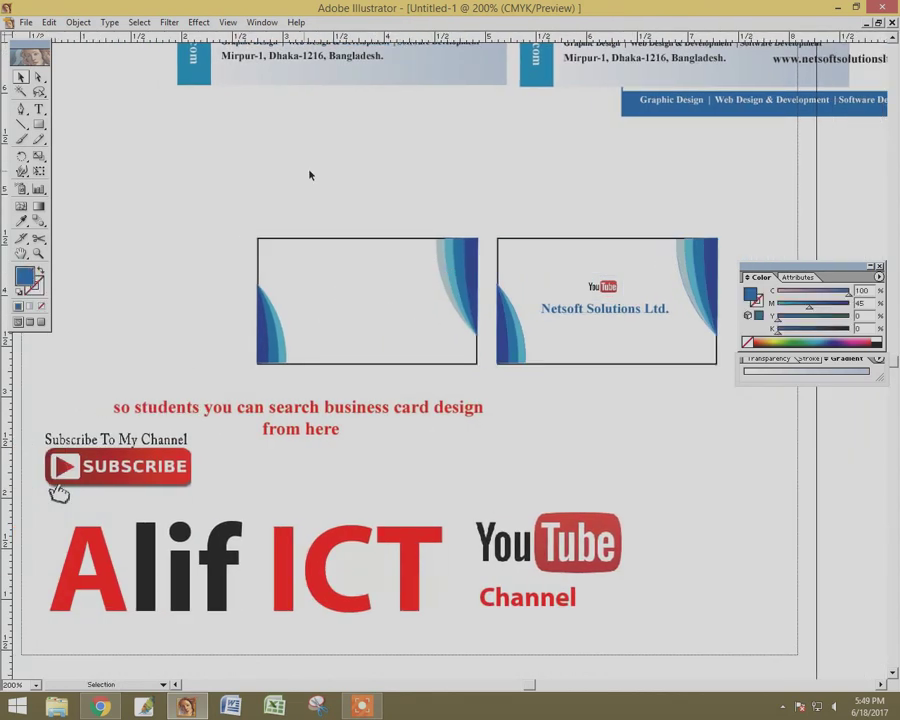
{"action": "scroll", "coordinate": [390, 184], "scroll_direction": "up", "scroll_amount": 2}
- Paste a copy of the name and contact details block onto the left card
{"action": "left_click_drag", "start_coordinate": [372, 161], "coordinate": [388, 311]}
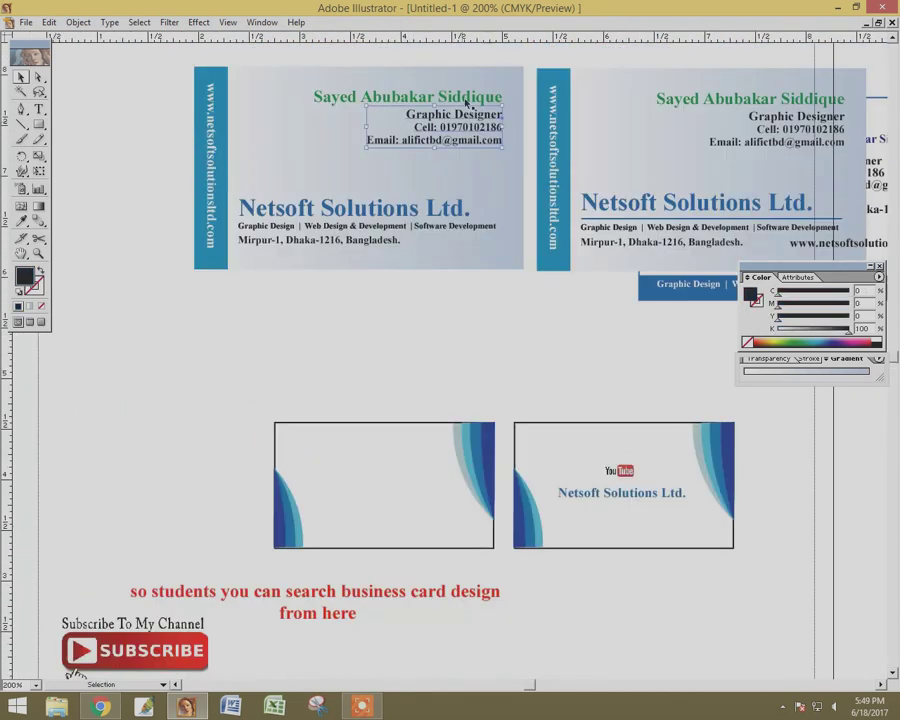
{"action": "left_click", "coordinate": [390, 90]}
{"action": "mouse_move", "coordinate": [440, 222]}
{"action": "left_mouse_down"}
{"action": "mouse_move", "coordinate": [458, 107]}
{"action": "mouse_move", "coordinate": [454, 207]}
{"action": "left_mouse_up"}
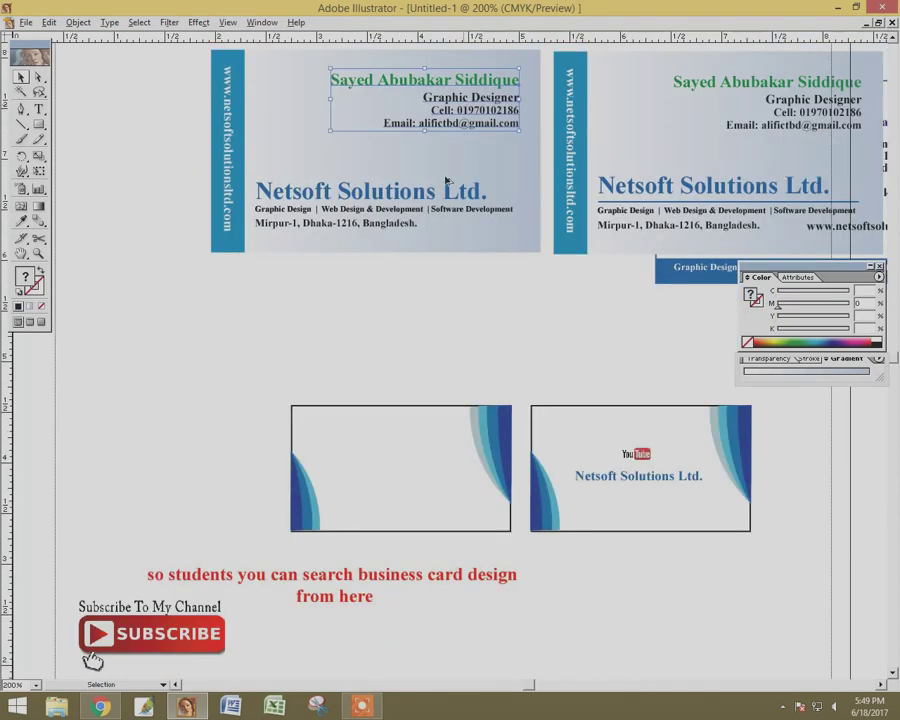
{"action": "key", "text": "ctrl+v"}
{"action": "left_click_drag", "start_coordinate": [470, 409], "coordinate": [470, 192]}
{"action": "left_click_drag", "start_coordinate": [401, 133], "coordinate": [403, 276]}
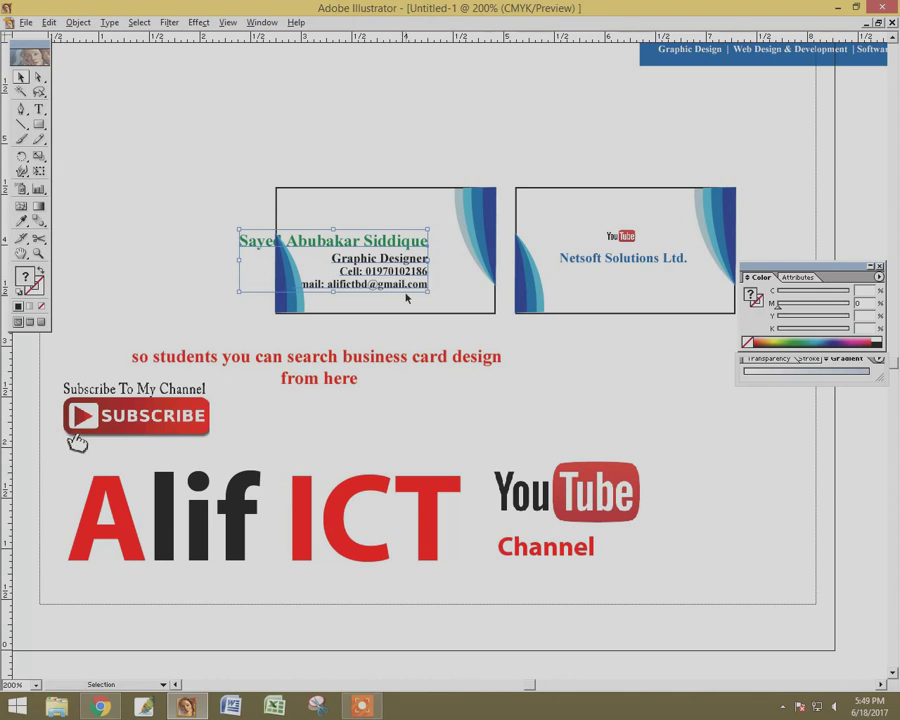
- Centre-align the name, Graphic Designer title, phone and e-mail lines on the left card
{"action": "key", "text": "ctrl+t"}
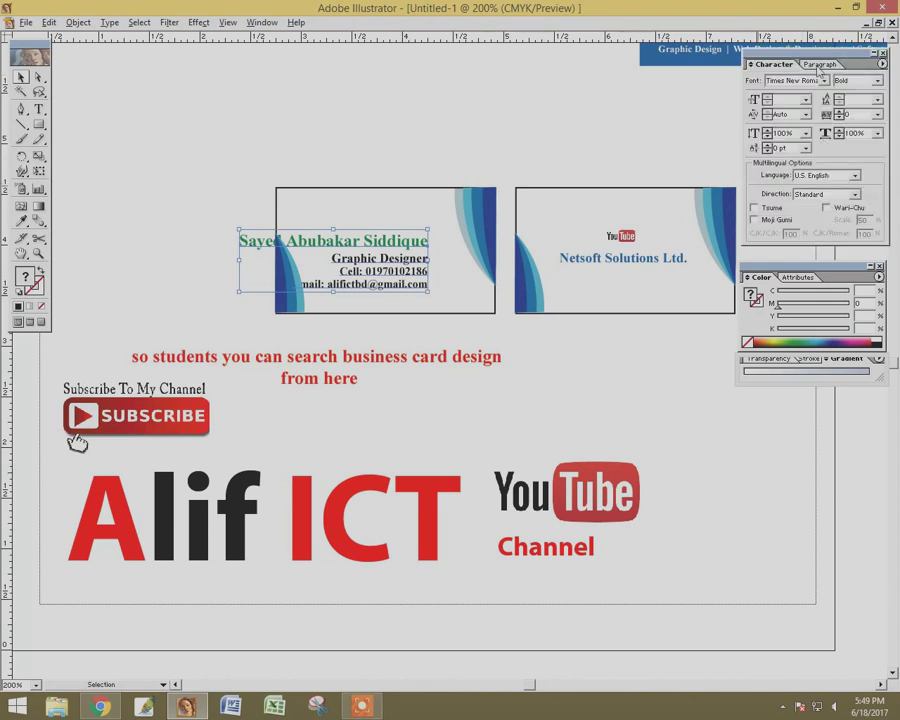
{"action": "left_click", "coordinate": [815, 64]}
{"action": "left_click", "coordinate": [787, 79]}
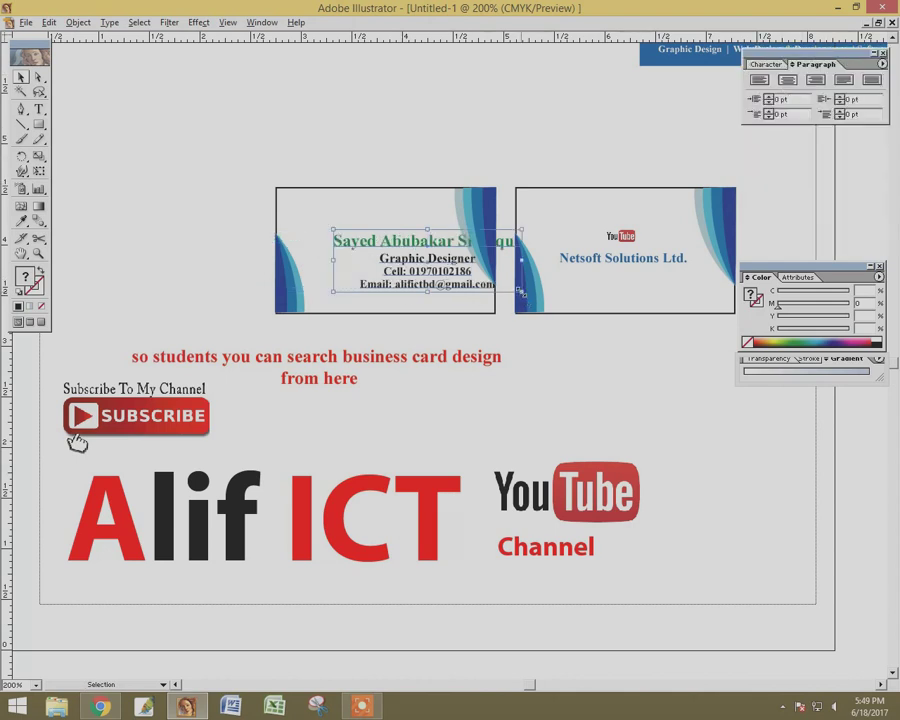
{"action": "left_click_drag", "start_coordinate": [520, 290], "coordinate": [412, 287]}
{"action": "left_click", "coordinate": [673, 378]}
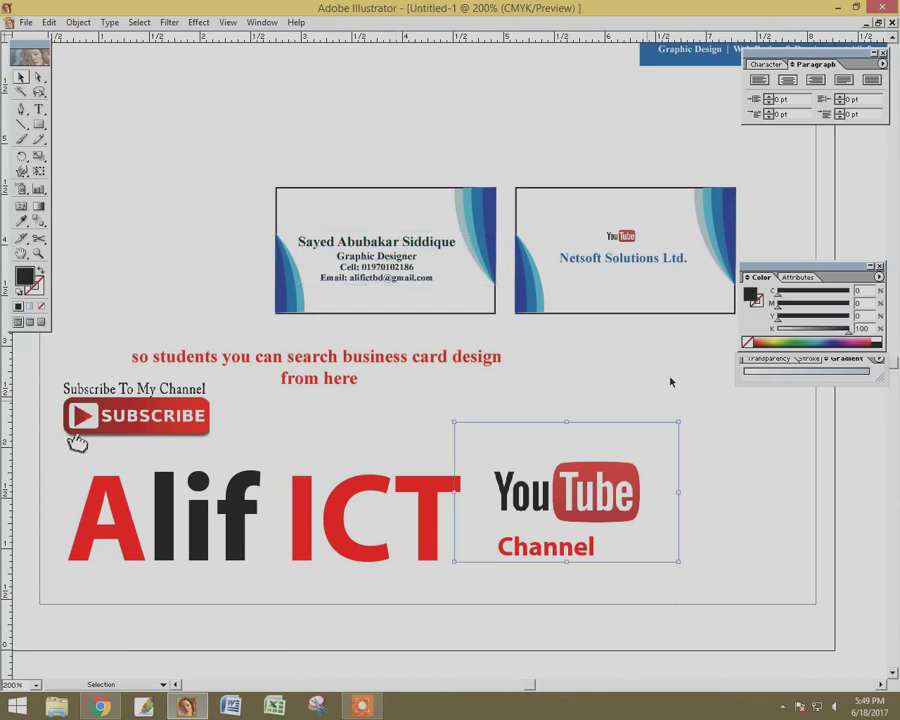
{"action": "scroll", "coordinate": [629, 373], "scroll_direction": "right", "scroll_amount": 1}
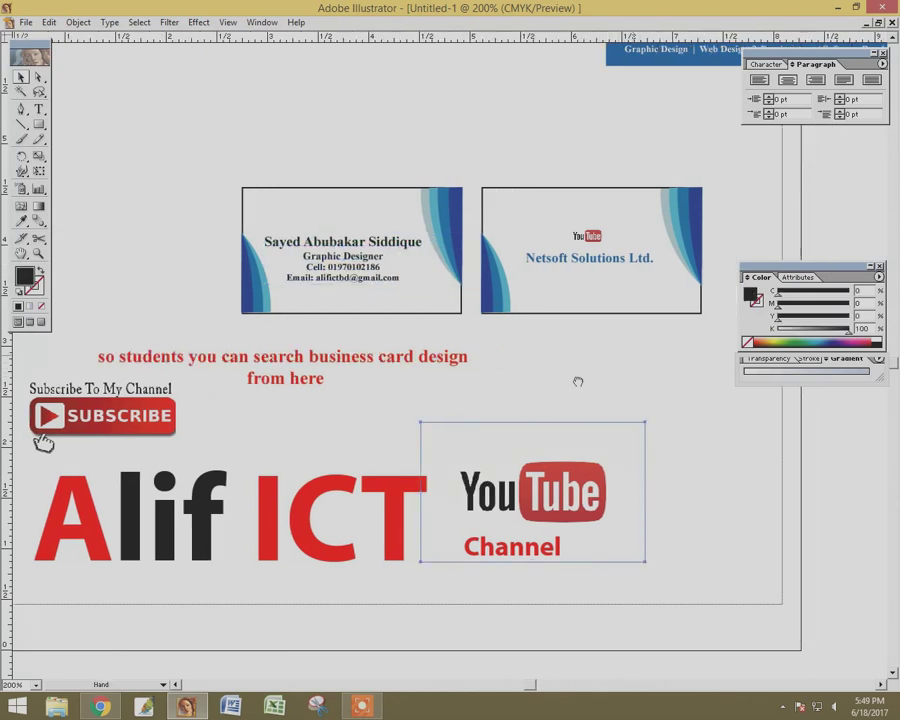